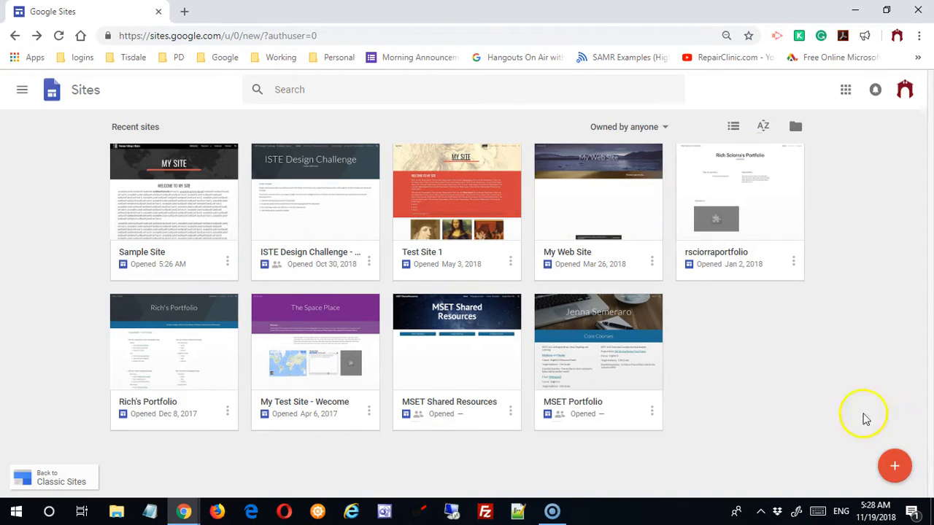
# - Create a new blank site and name the site document "Test Site"
pyautogui.click(896, 468)
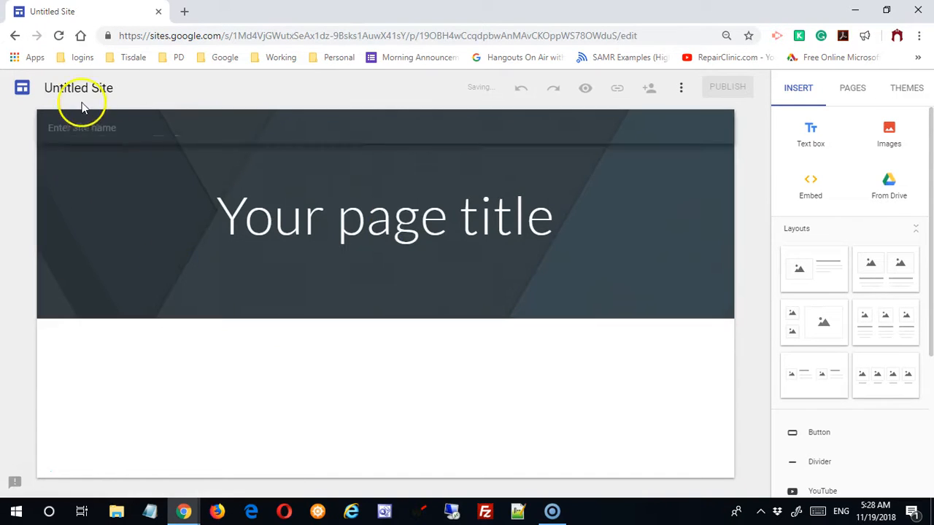
pyautogui.click(109, 86)
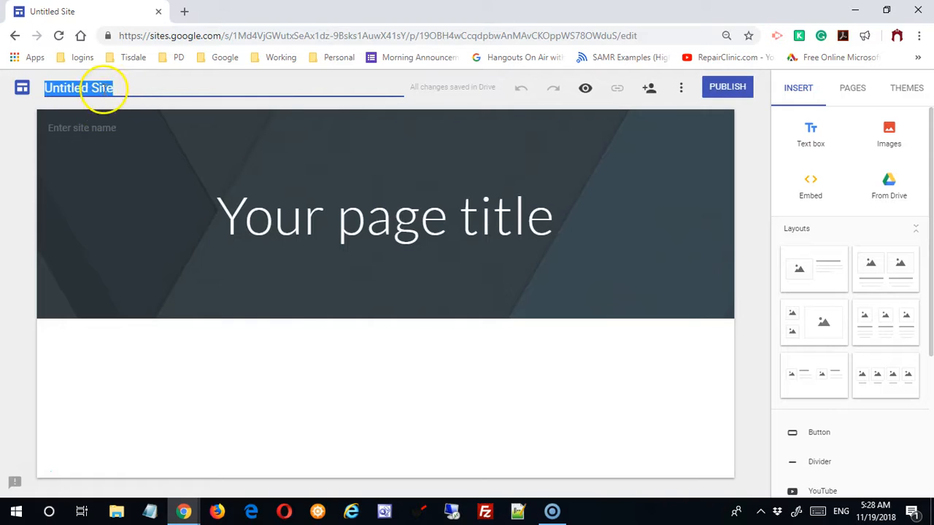
pyautogui.write('Test Site')
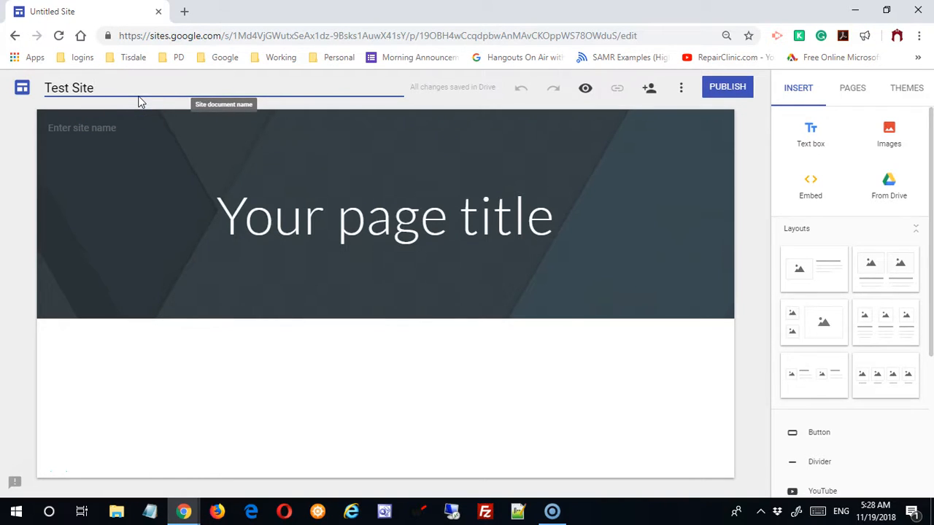
pyautogui.click(194, 377)
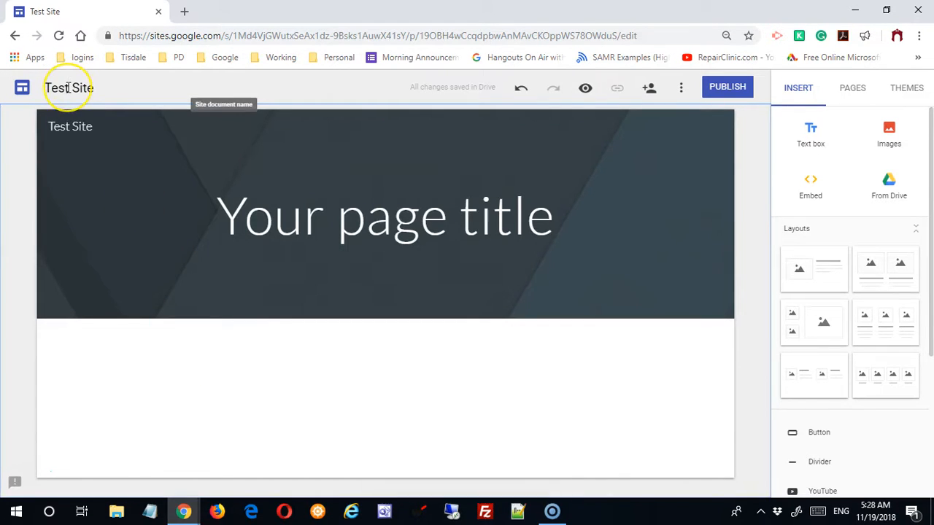
pyautogui.click(71, 129)
pyautogui.click(102, 88)
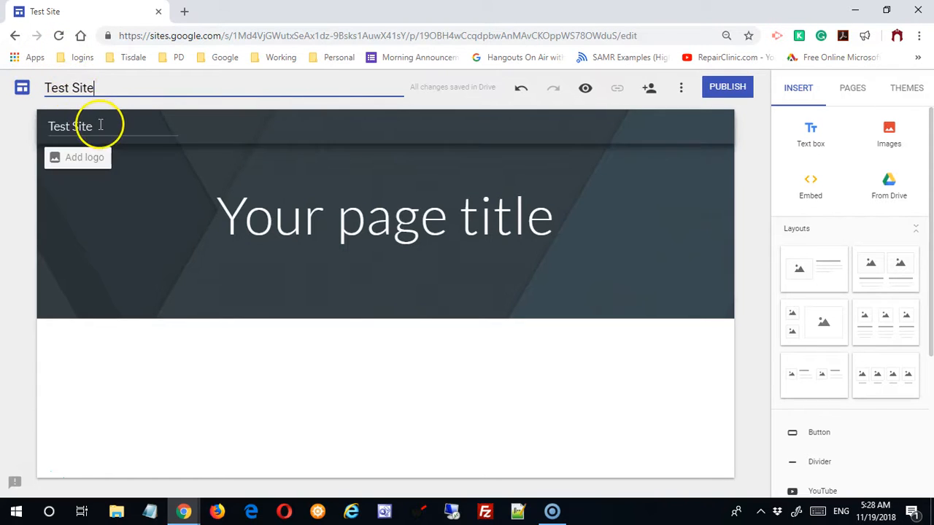
pyautogui.moveTo(102, 126); pyautogui.dragTo(29, 126)
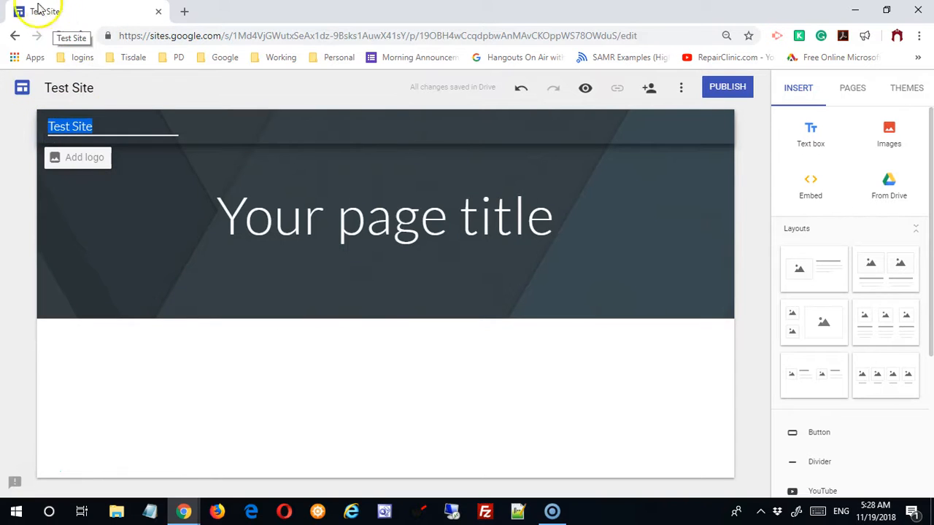
pyautogui.click(132, 18)
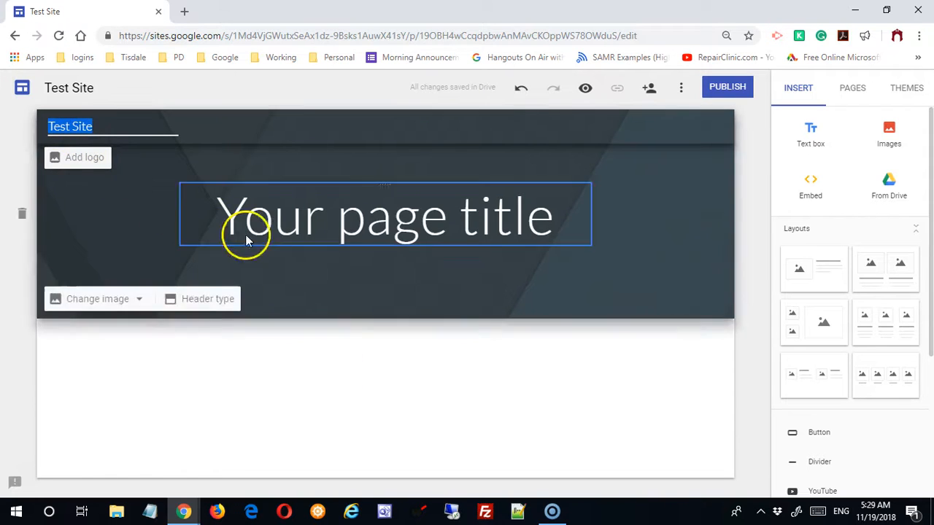
pyautogui.click(121, 129)
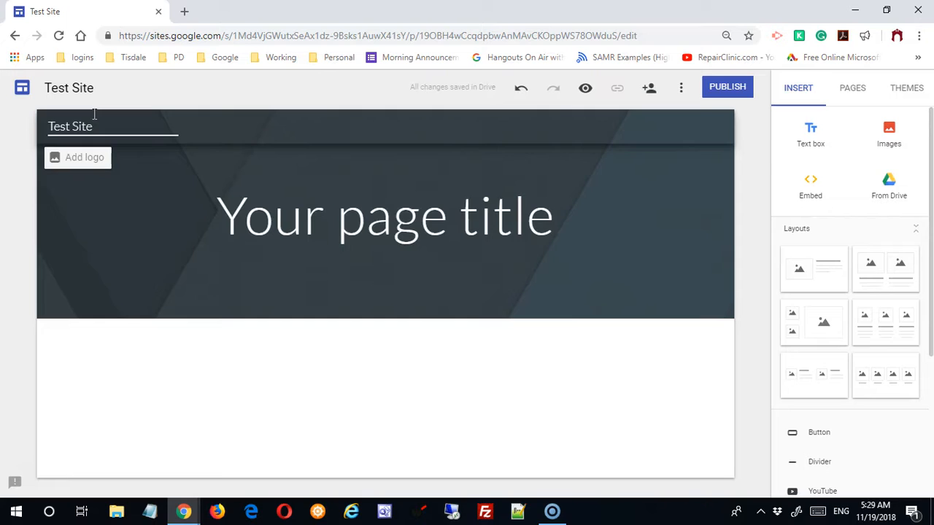
# - Replace the site name in the page header with "Learning GSites | Welcome"
pyautogui.moveTo(160, 125); pyautogui.dragTo(48, 127)
pyautogui.write('Learning Sites')
pyautogui.press('BackSpace')
pyautogui.press('BackSpace')
pyautogui.press('BackSpace')
pyautogui.write('GSites -')
pyautogui.press('BackSpace')
pyautogui.write('|')
pyautogui.write('Weco')
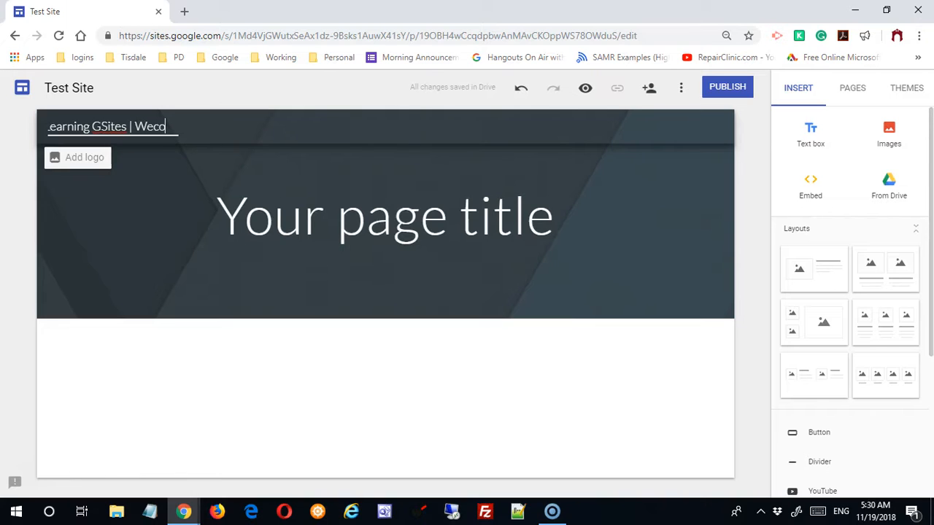
pyautogui.write('lm')
pyautogui.press('BackSpace')
pyautogui.press('BackSpace')
pyautogui.press('BackSpace')
pyautogui.press('BackSpace')
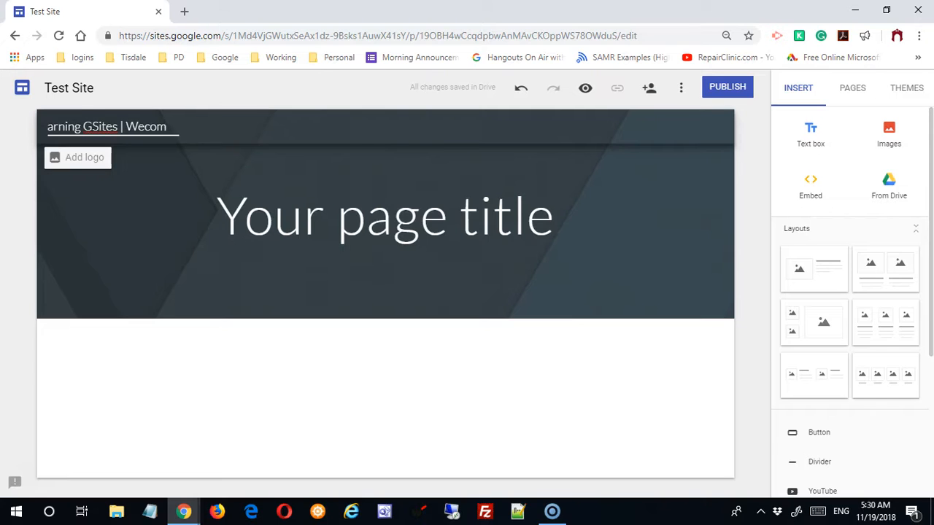
pyautogui.write('lcome')
pyautogui.click(156, 227)
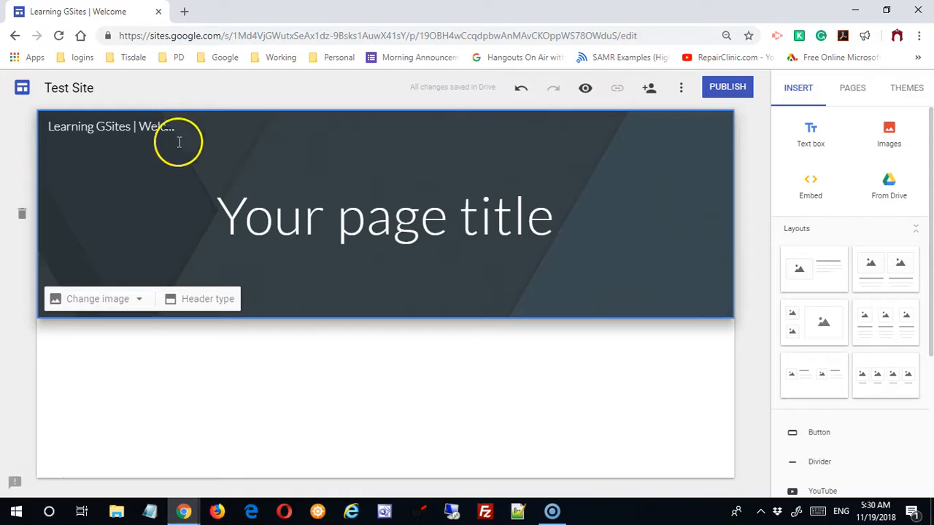
pyautogui.click(182, 126)
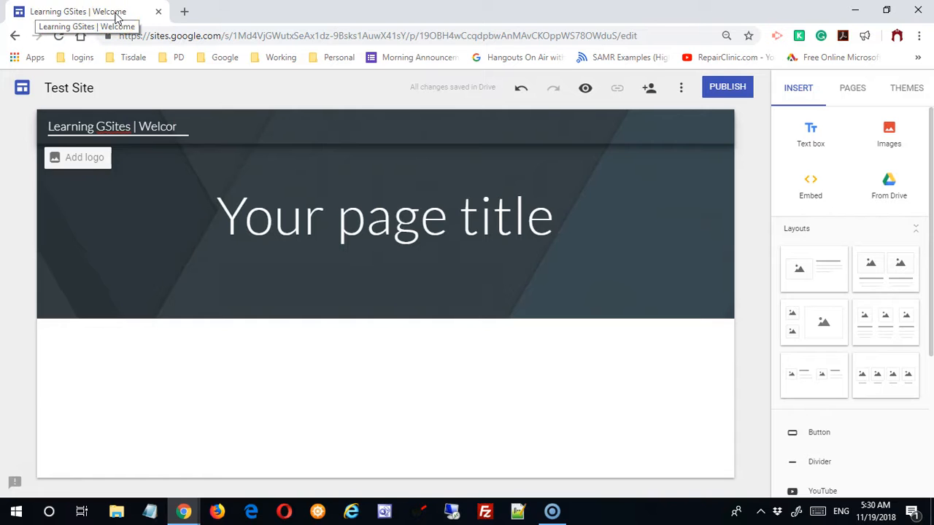
# - Bookmark the site page in the Bookmarks bar and review the bookmark's name
pyautogui.click(747, 35)
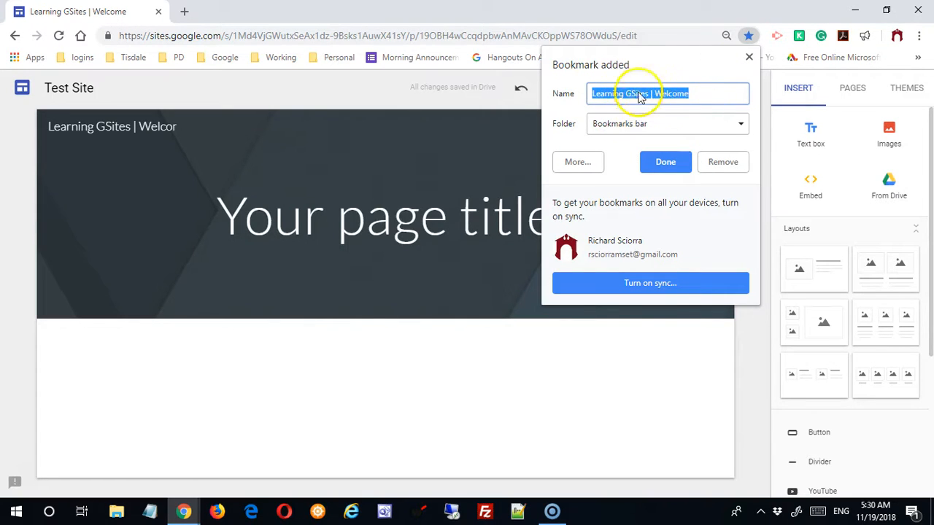
pyautogui.click(748, 36)
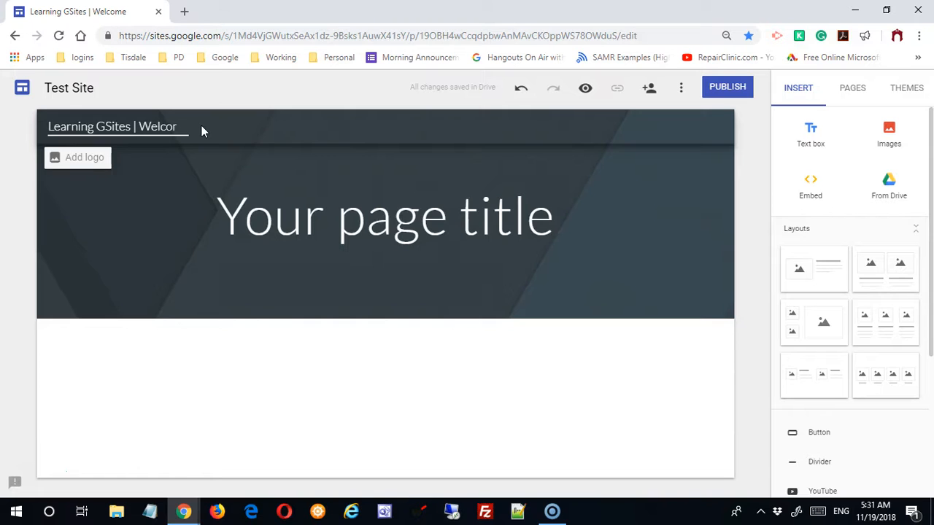
pyautogui.click(748, 35)
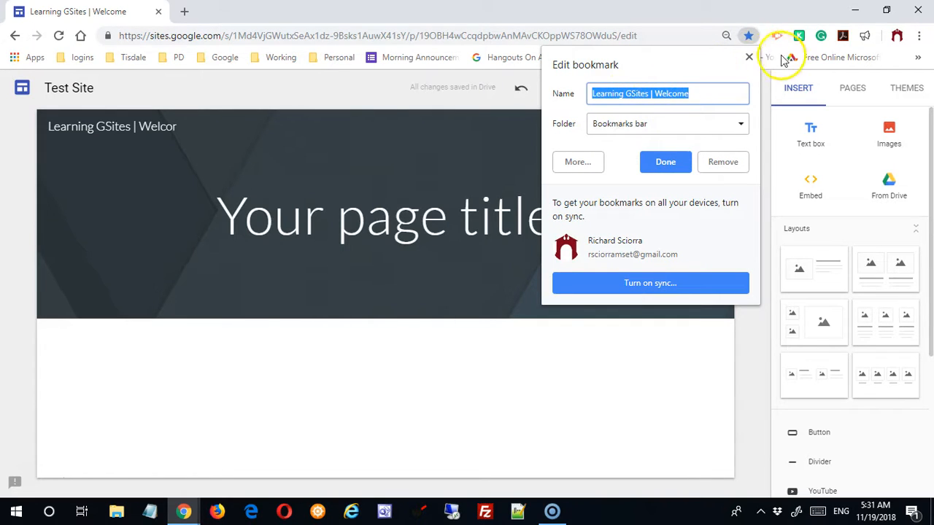
pyautogui.click(748, 57)
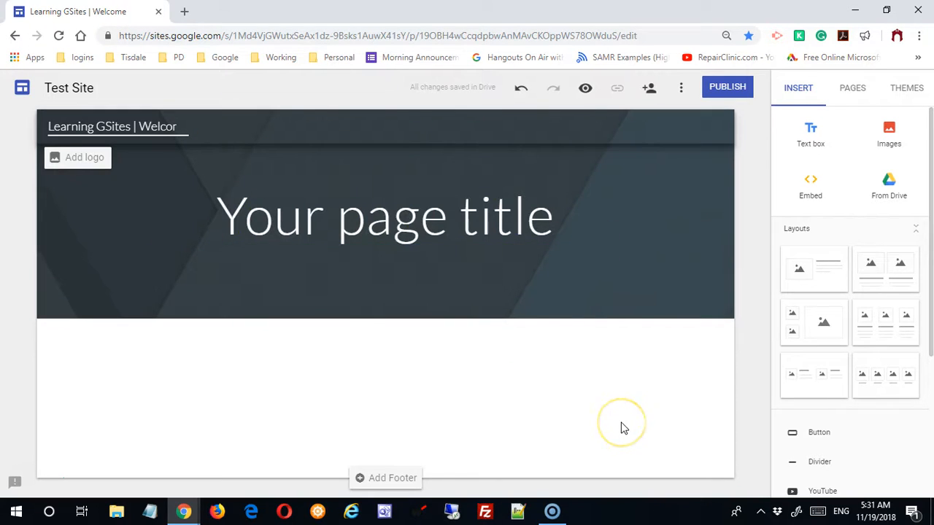
# - Open a new browser tab alongside the site editor
pyautogui.click(183, 215)
pyautogui.click(90, 164)
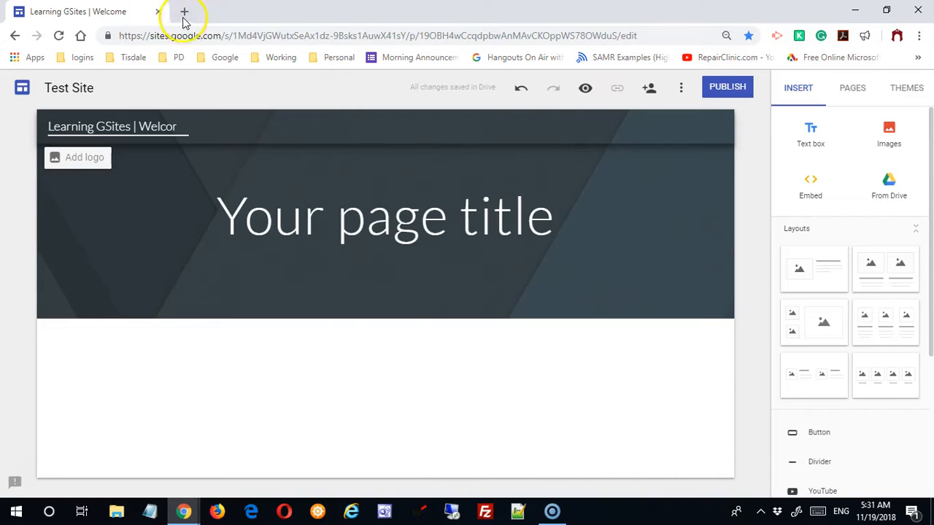
pyautogui.hotkey('ctrl', 't')
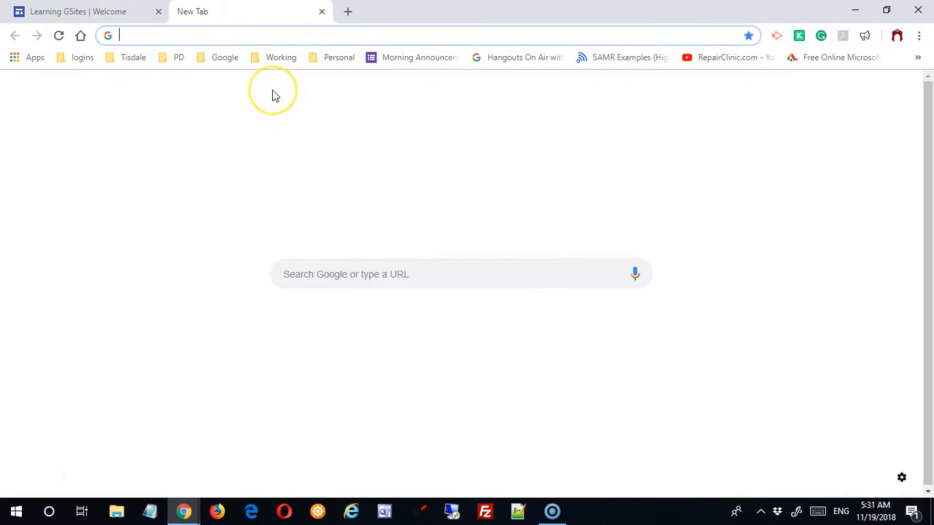
pyautogui.write('images/')
pyautogui.press('Return')
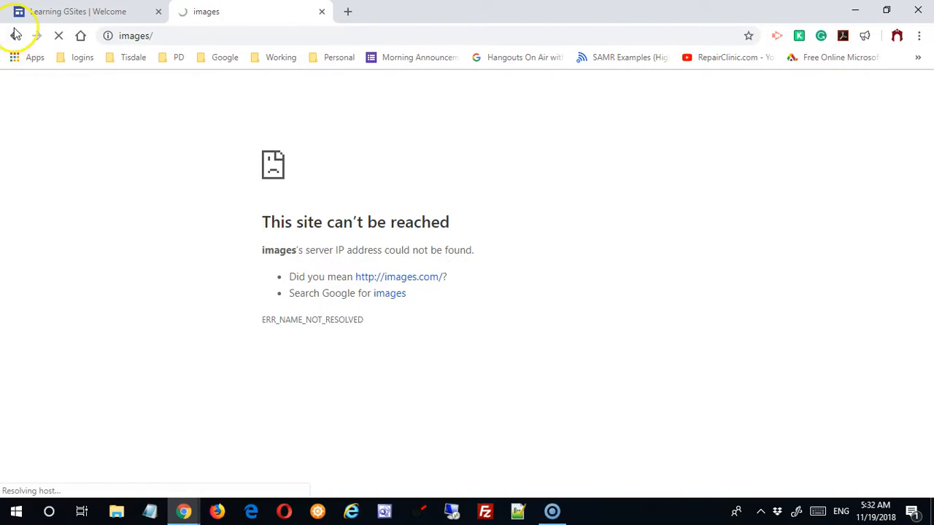
pyautogui.click(13, 36)
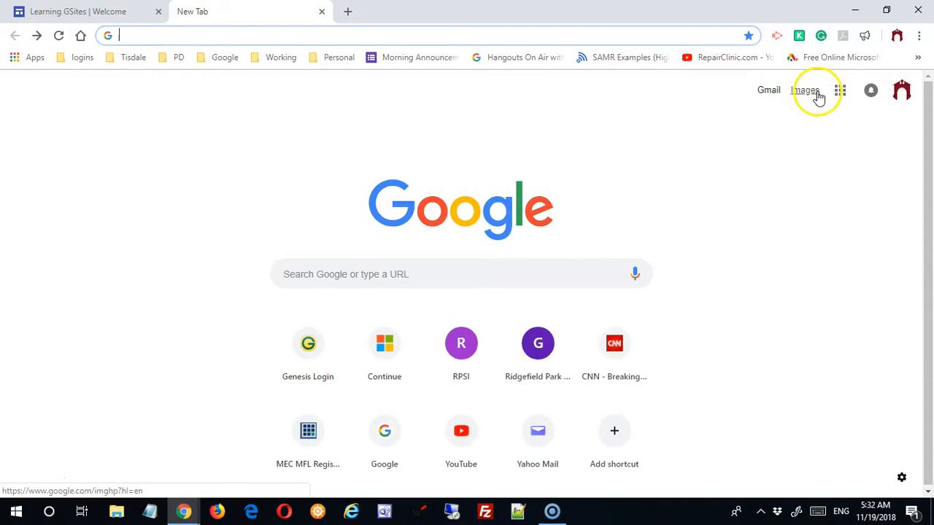
# - Open Google Images and search for "kitten"
pyautogui.click(811, 93)
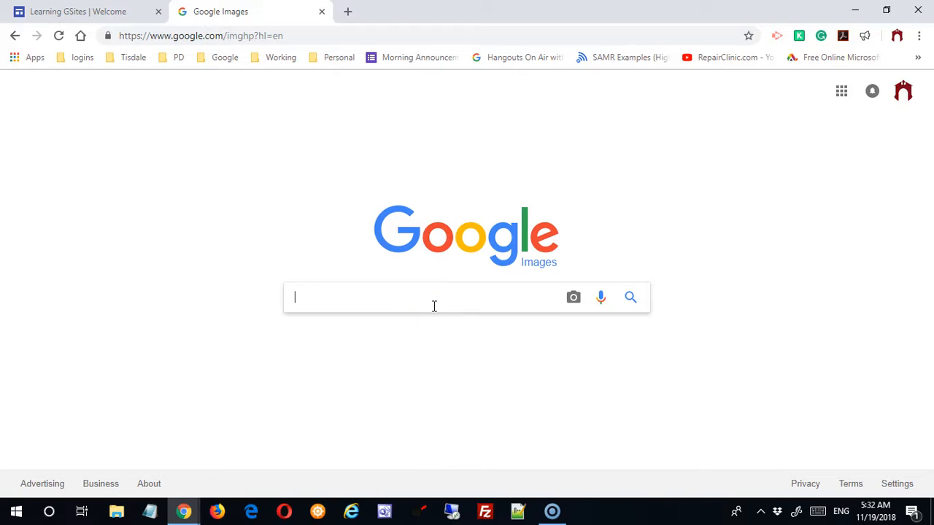
pyautogui.write('i')
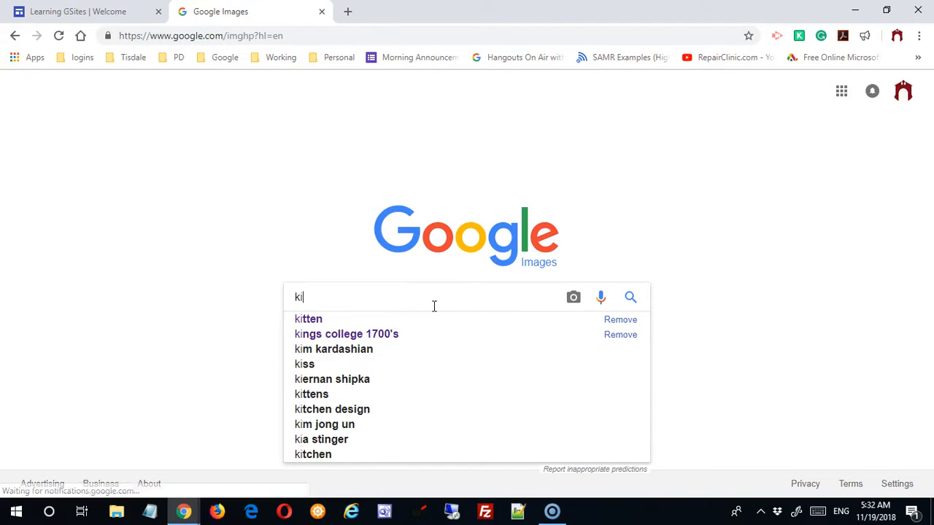
pyautogui.write('tten')
pyautogui.press('Return')
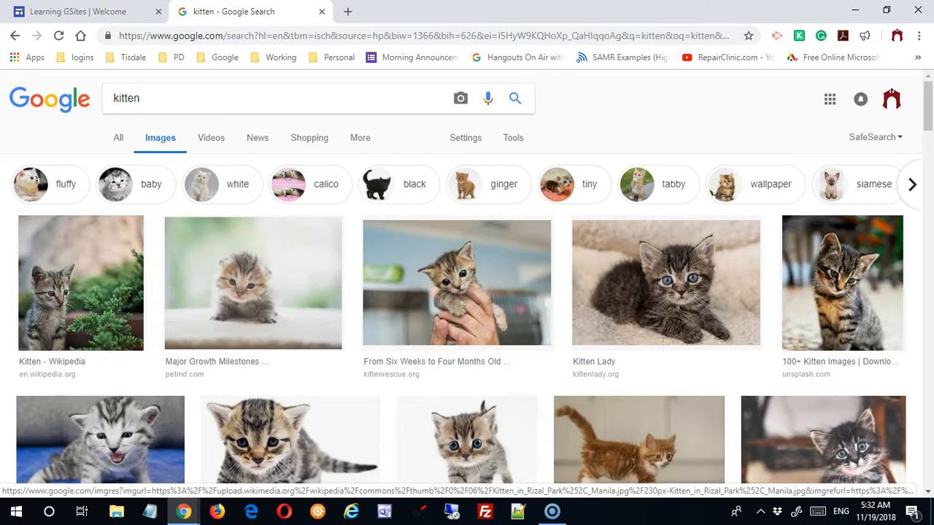
# - Filter the kitten images by usage rights to "Labeled for reuse" and browse the results
pyautogui.click(514, 142)
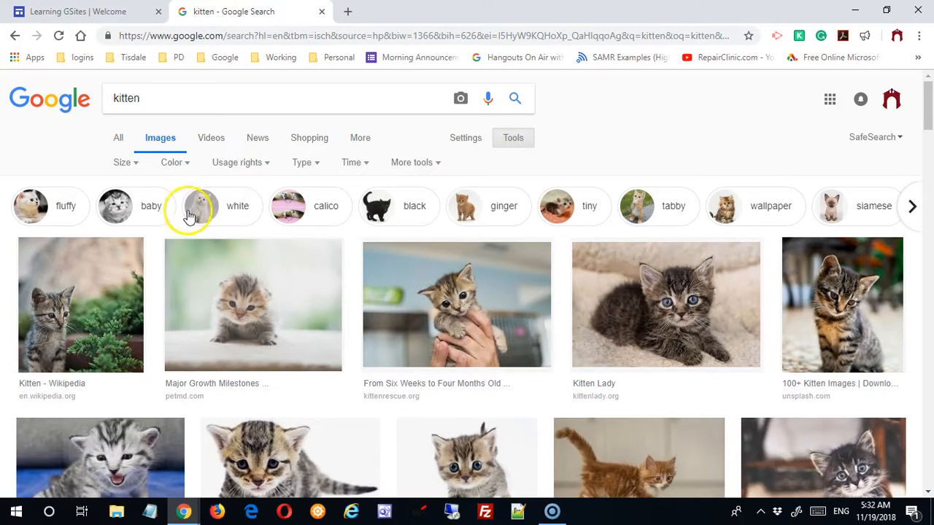
pyautogui.click(277, 166)
pyautogui.click(264, 165)
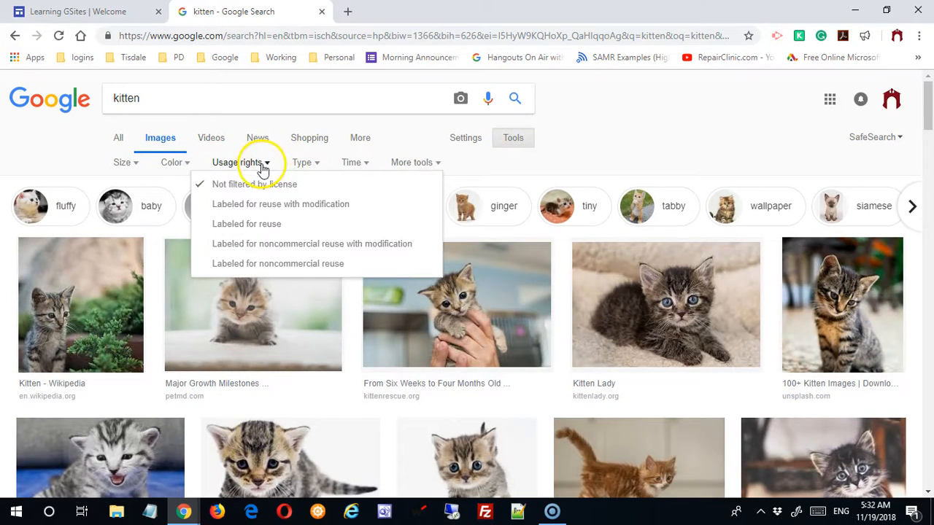
pyautogui.click(252, 226)
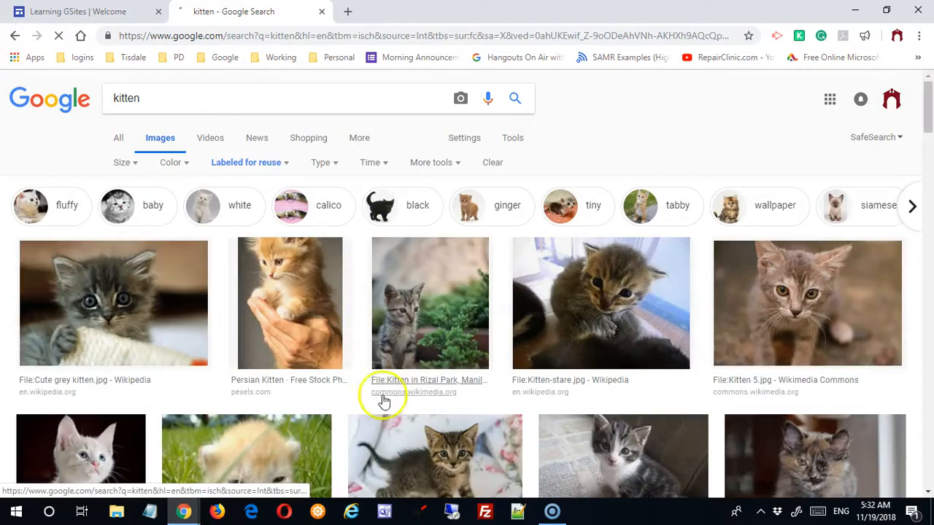
pyautogui.scroll(-8, 880, 181)
pyautogui.scroll(-10, 851, 249)
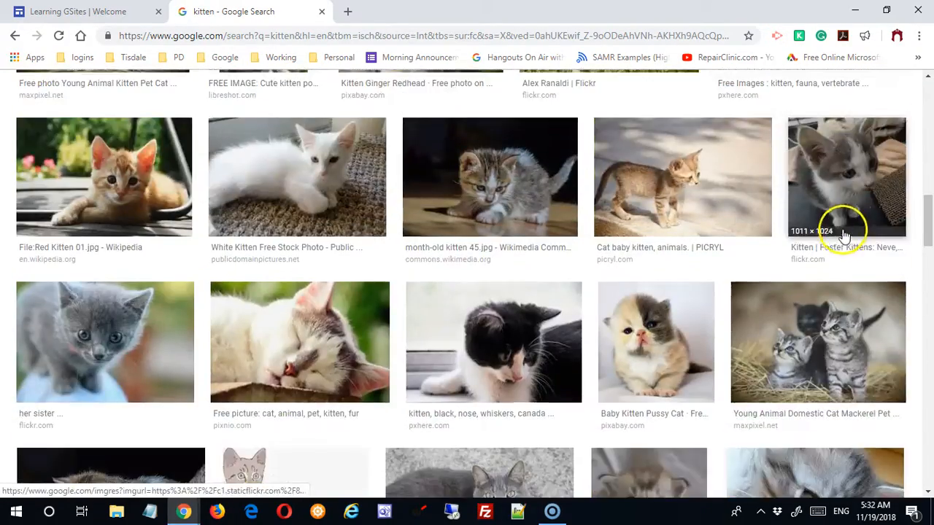
pyautogui.scroll(3, 843, 264)
pyautogui.scroll(15, 842, 264)
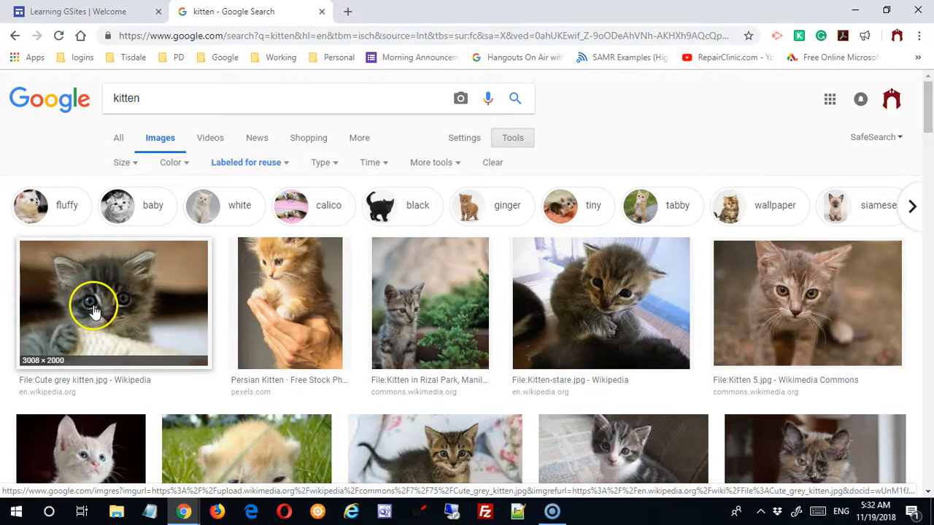
# - Try the Icon size filter on the kitten images, and set the size to Medium
pyautogui.click(125, 167)
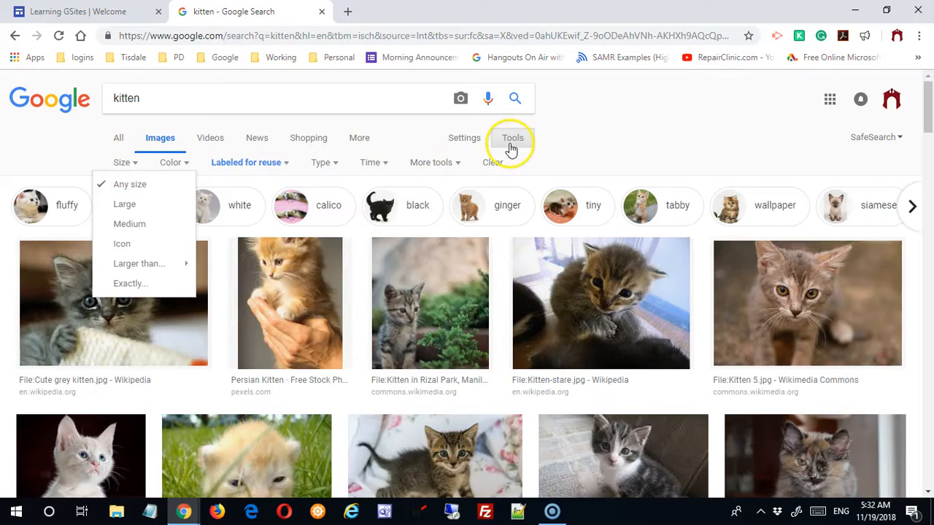
pyautogui.click(135, 246)
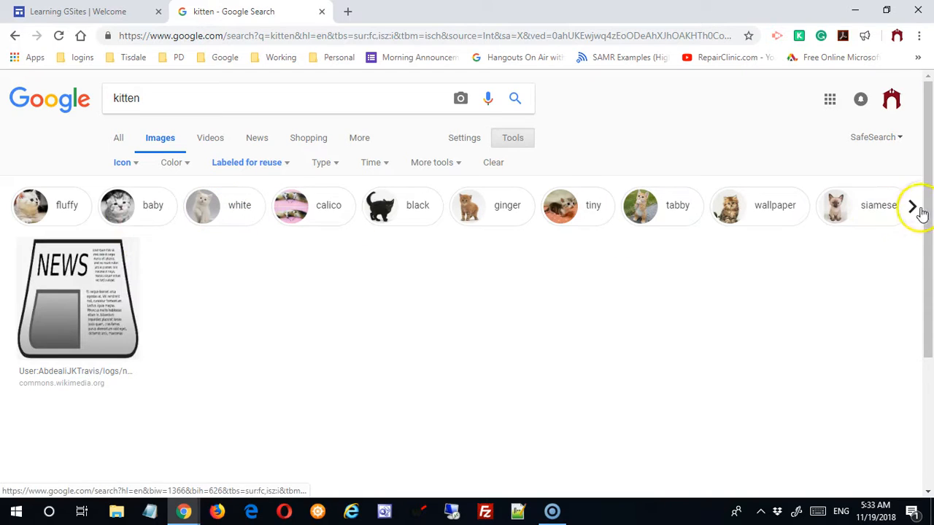
pyautogui.click(134, 164)
pyautogui.click(132, 224)
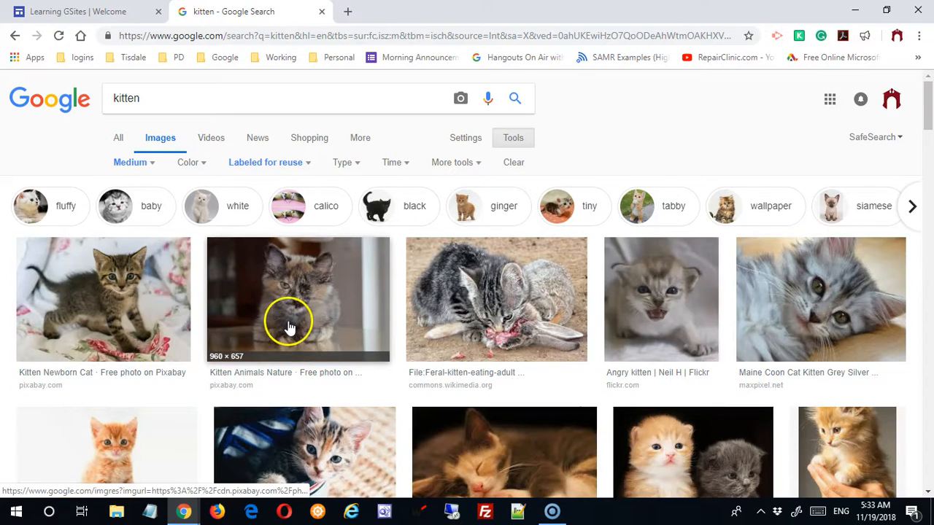
# - Open the orange kitten photo on the white background and save the image as kittenpic in the junk folder
pyautogui.scroll(-2, 667, 323)
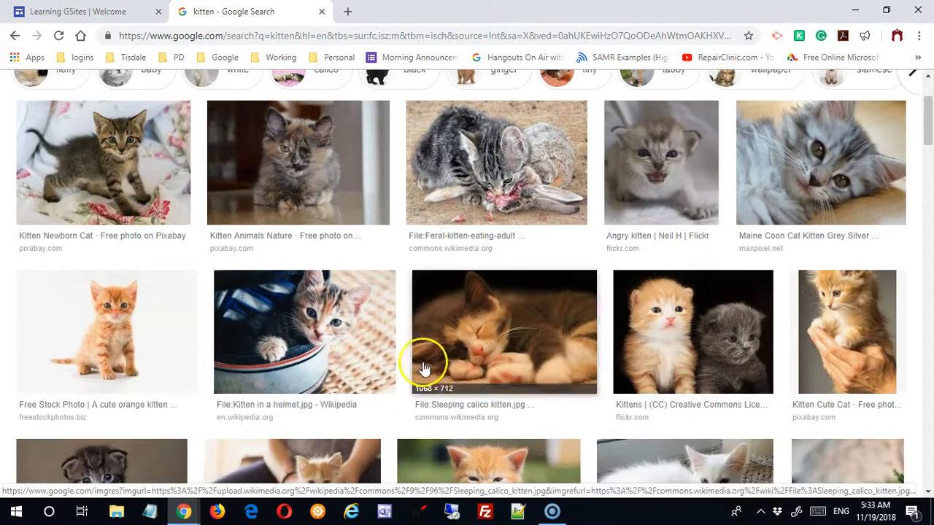
pyautogui.click(146, 340)
pyautogui.rightClick(357, 332)
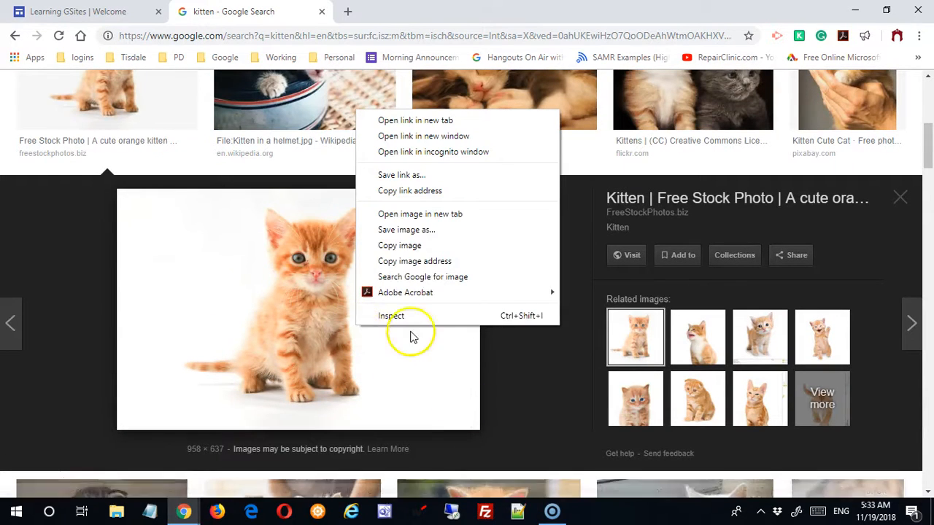
pyautogui.click(429, 232)
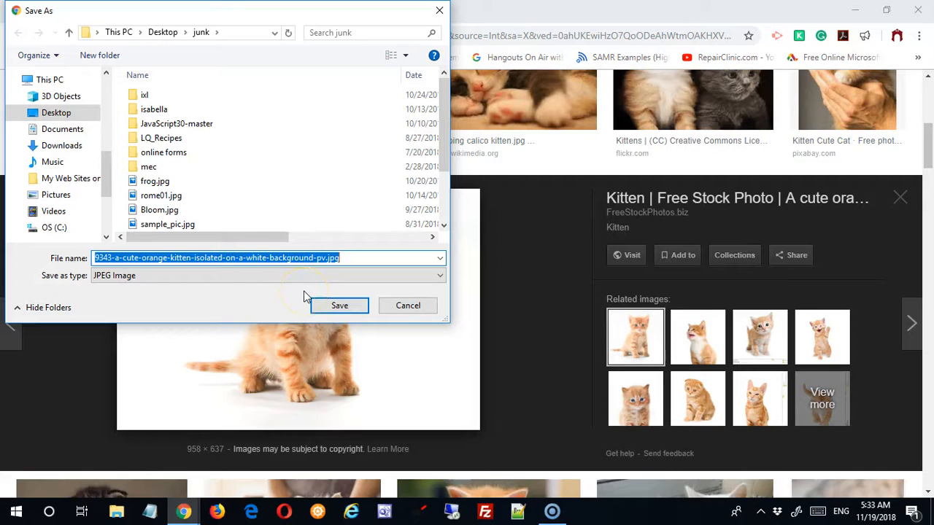
pyautogui.write('kittenpic')
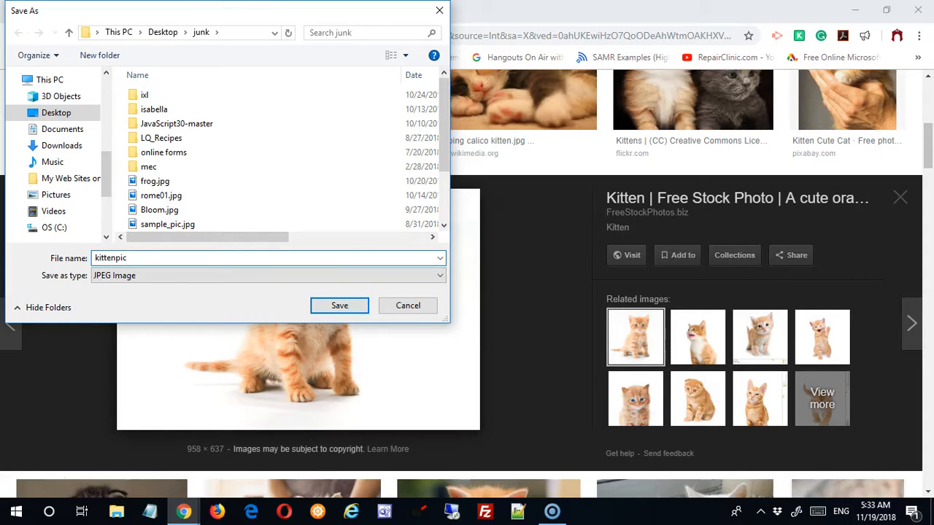
pyautogui.press('Return')
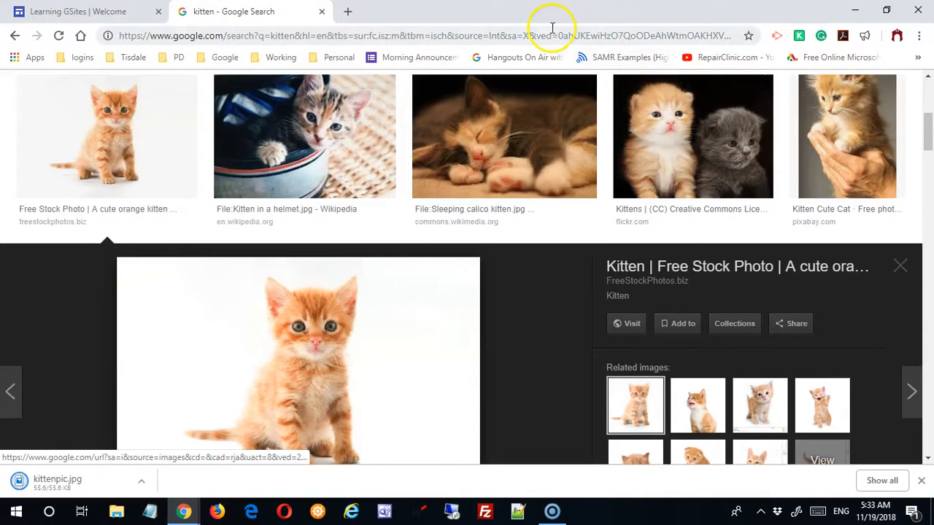
# - Return to the site editor and upload kittenpic.jpg as the site logo
pyautogui.click(106, 11)
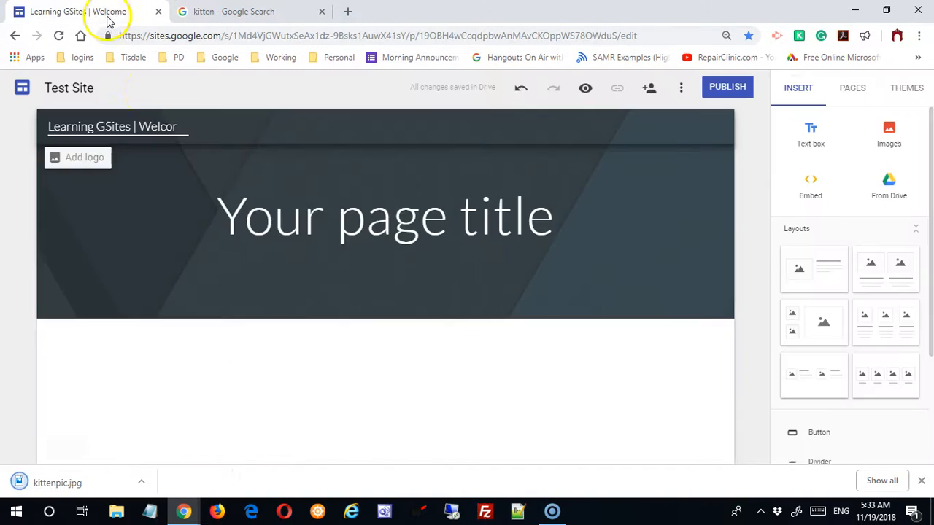
pyautogui.click(73, 166)
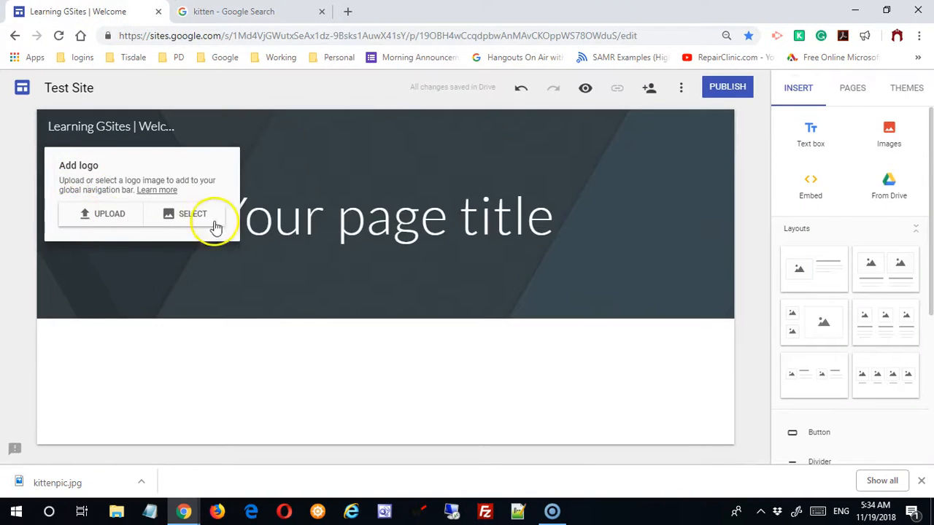
pyautogui.click(104, 221)
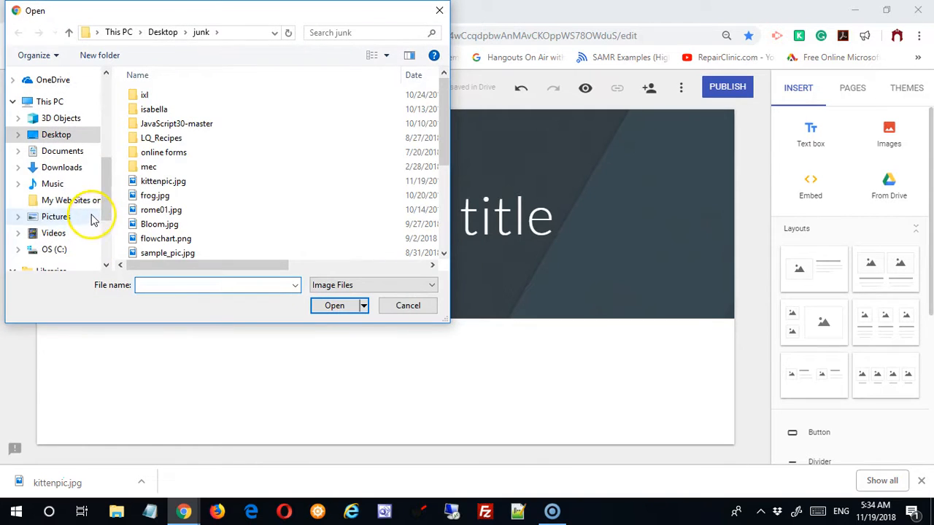
pyautogui.click(198, 181)
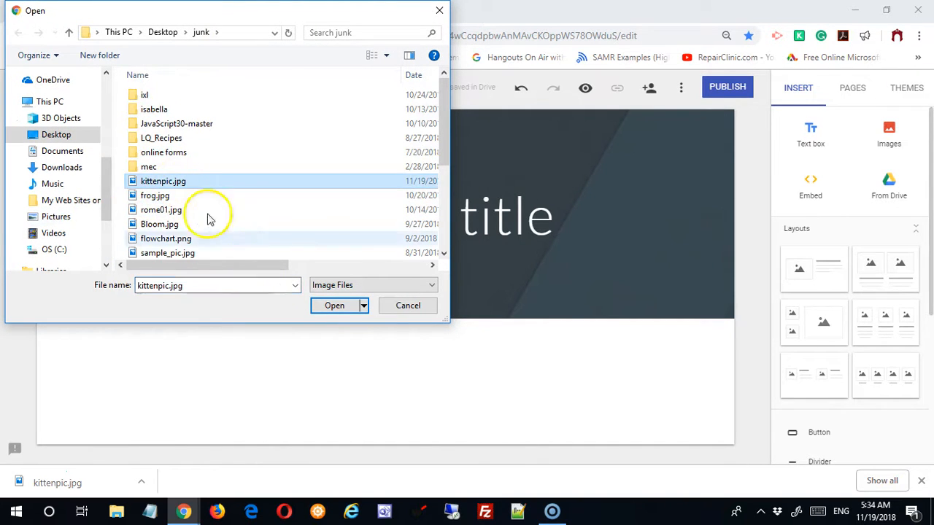
pyautogui.click(338, 307)
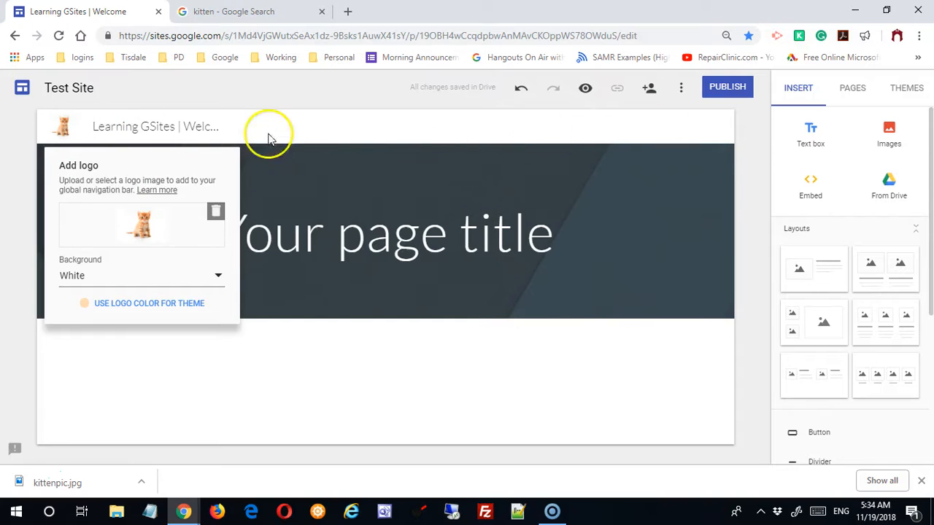
# - Set the logo background to Transparent after trying Black, and use the logo color for the site theme
pyautogui.click(218, 277)
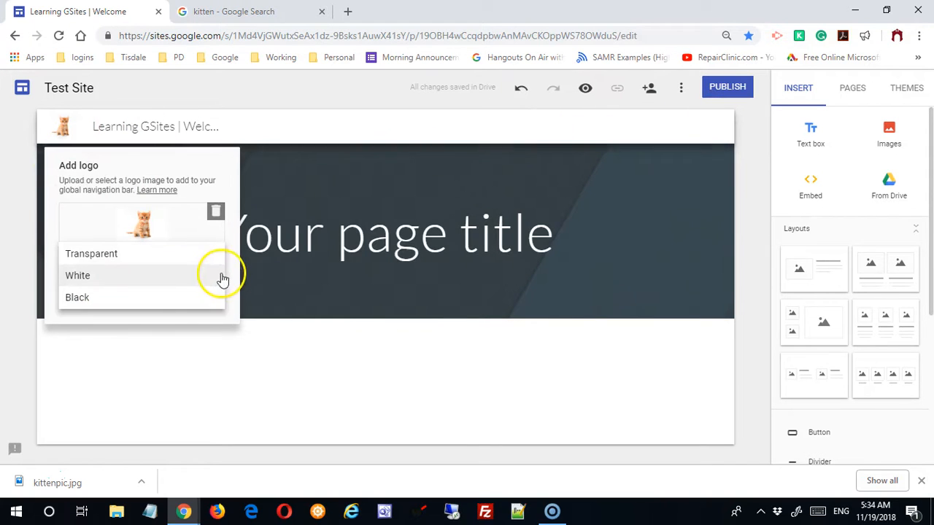
pyautogui.click(162, 296)
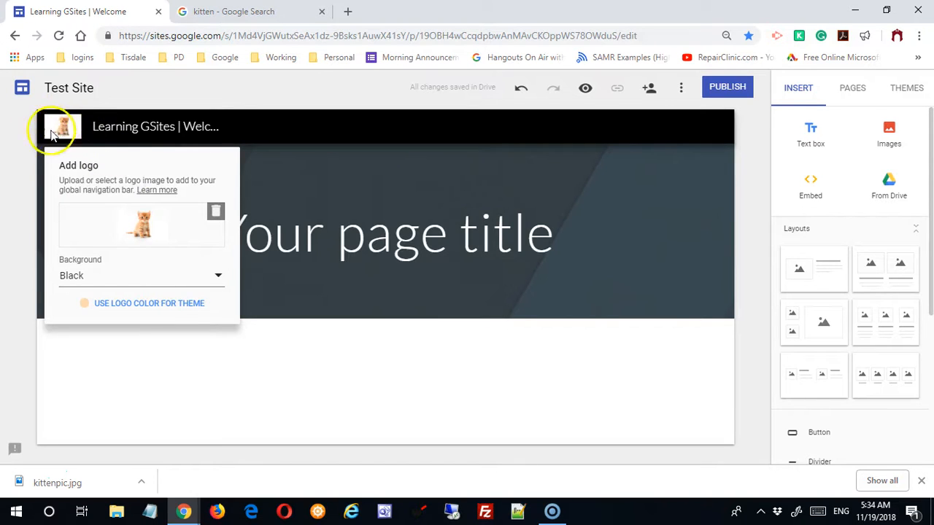
pyautogui.click(211, 282)
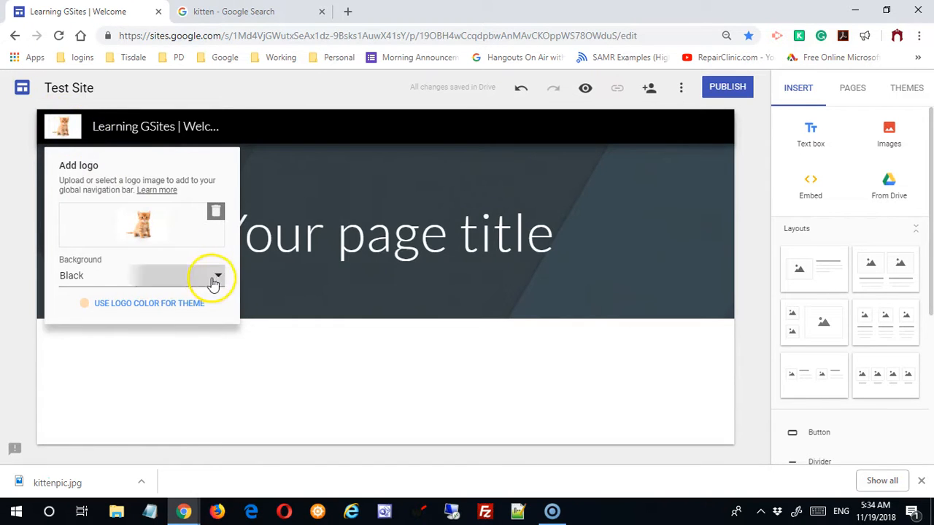
pyautogui.click(177, 232)
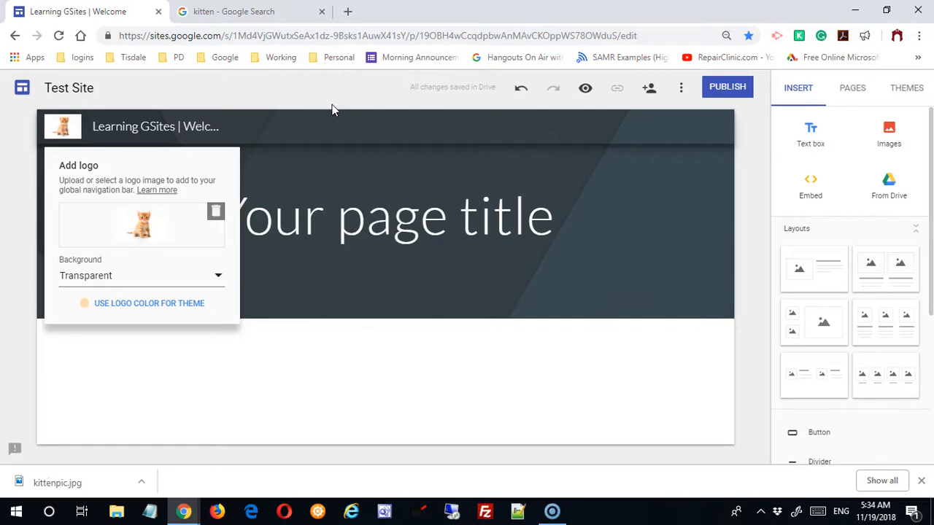
pyautogui.click(139, 306)
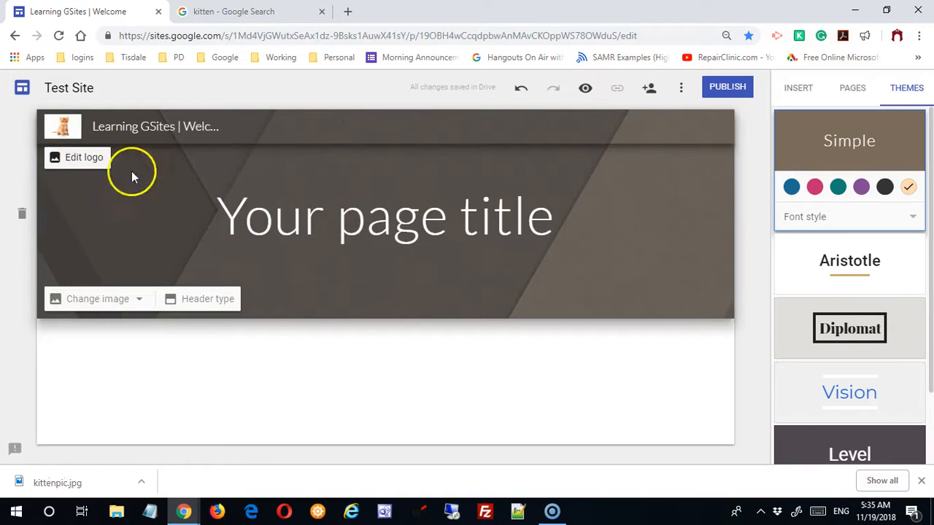
# - Replace the site logo with the grey kitten photo found by an image search for "kitten"
pyautogui.click(82, 158)
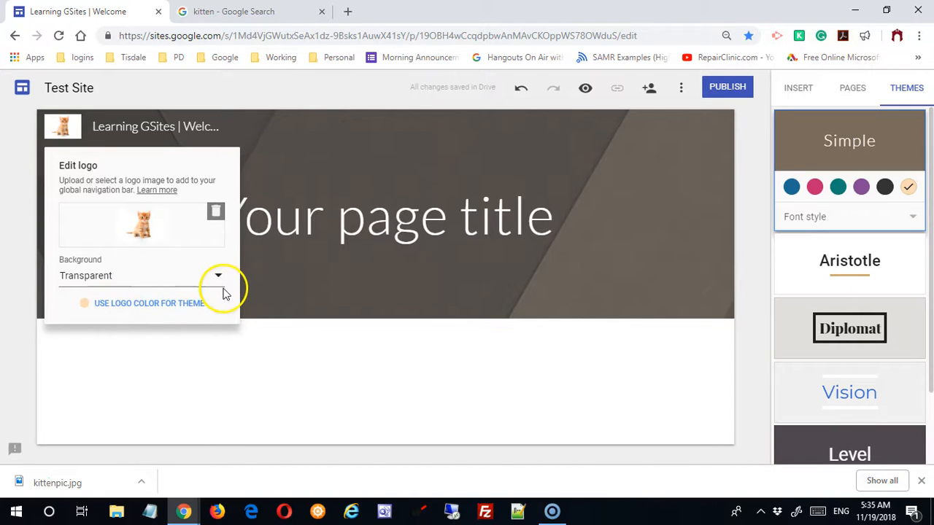
pyautogui.click(215, 212)
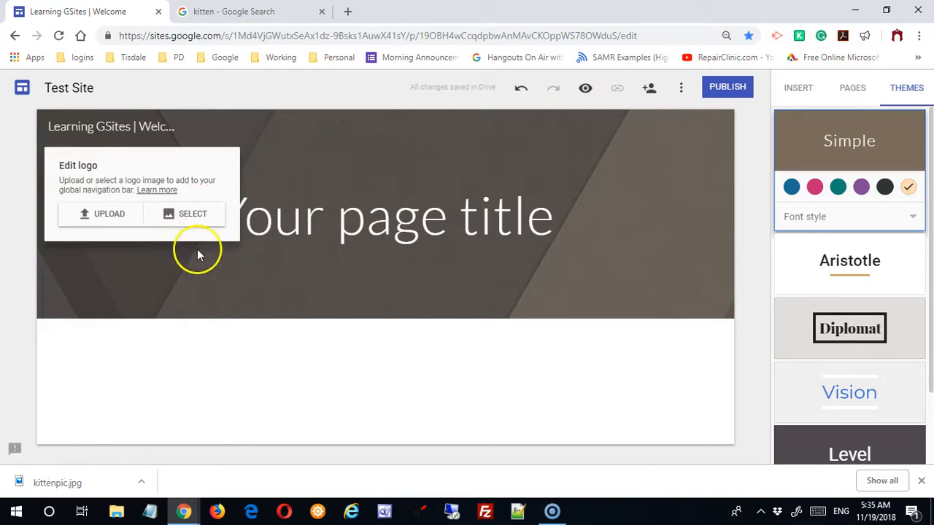
pyautogui.click(172, 219)
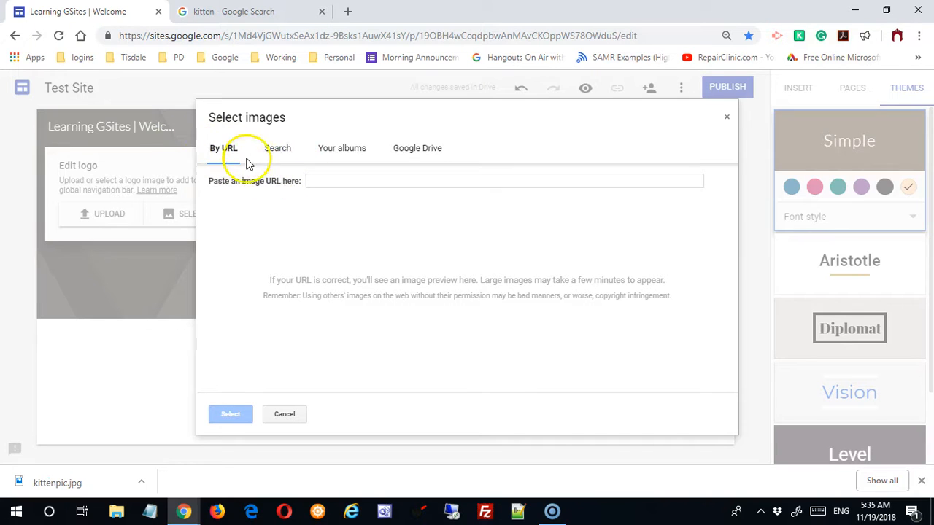
pyautogui.click(277, 150)
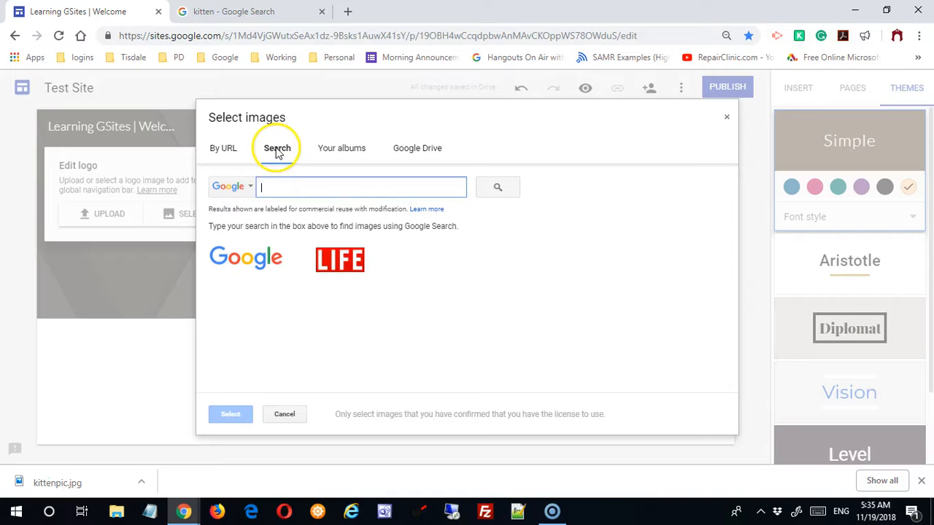
pyautogui.write('kitten')
pyautogui.press('Return')
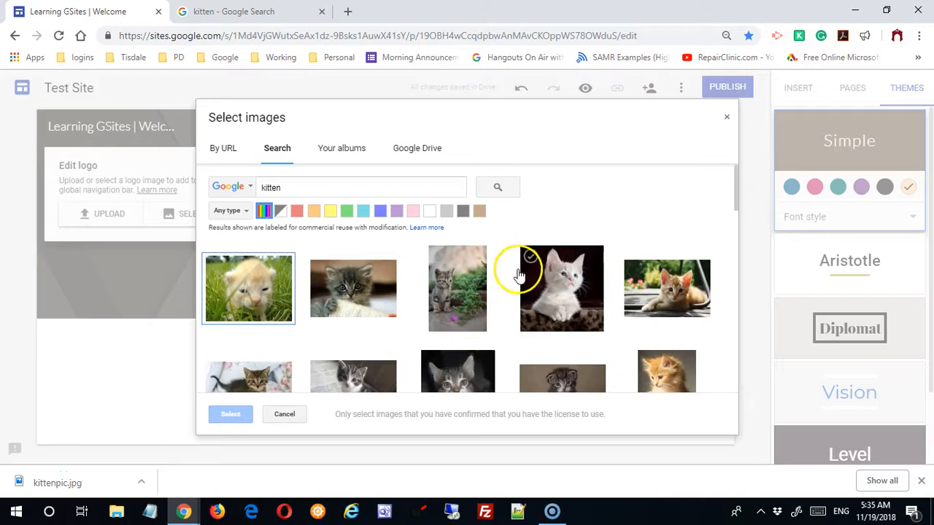
pyautogui.scroll(-1, 347, 239)
pyautogui.click(349, 219)
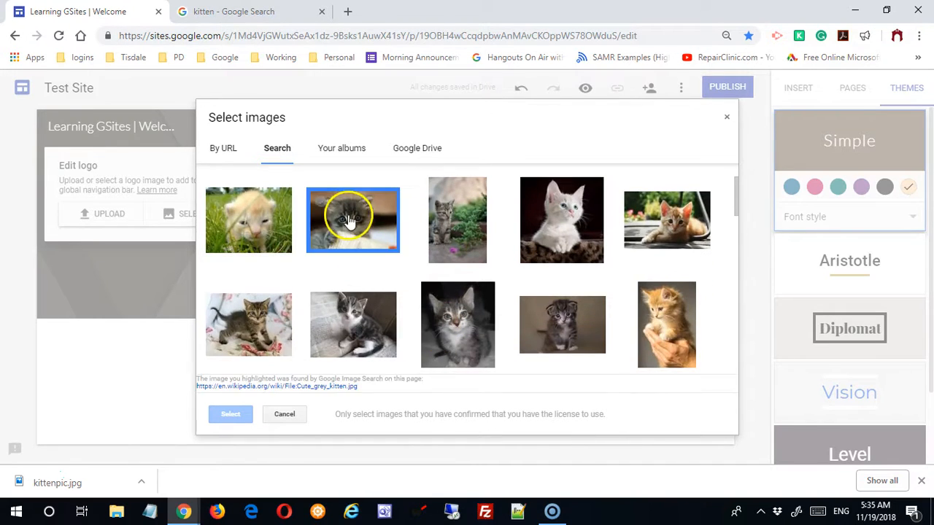
pyautogui.click(232, 413)
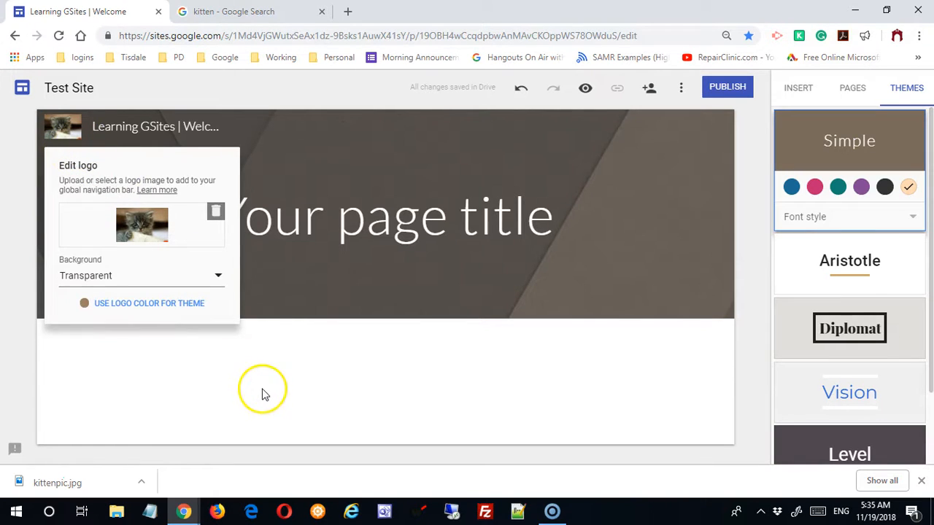
# - Remove the grey kitten logo and upload kittenpic.jpg as the site logo again
pyautogui.click(216, 211)
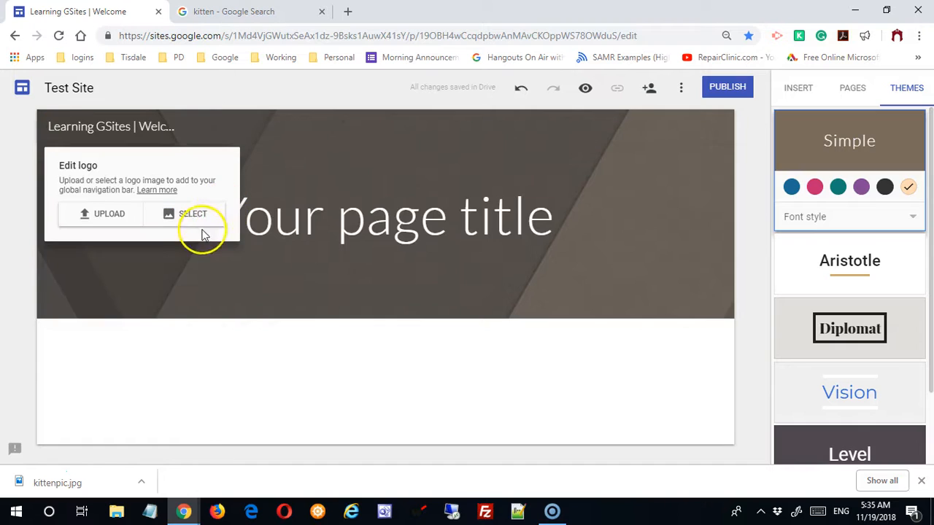
pyautogui.click(198, 214)
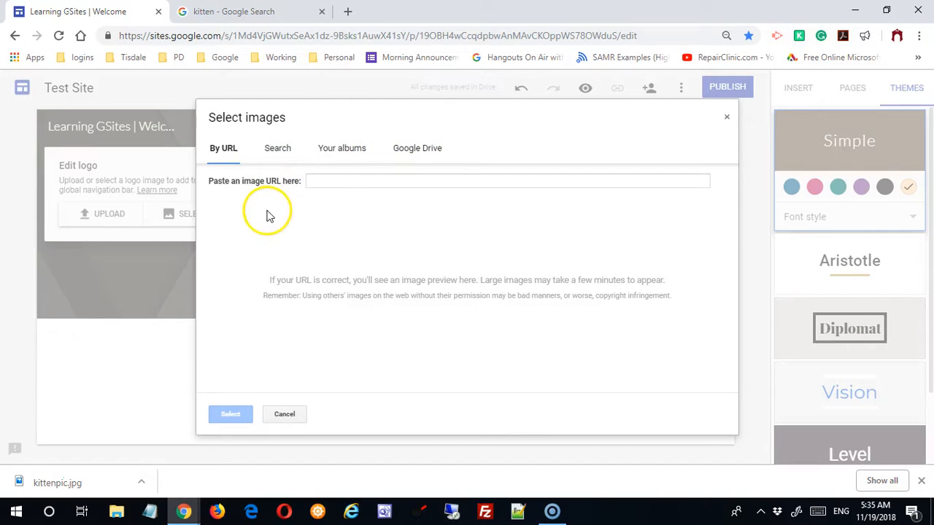
pyautogui.click(296, 416)
pyautogui.click(130, 219)
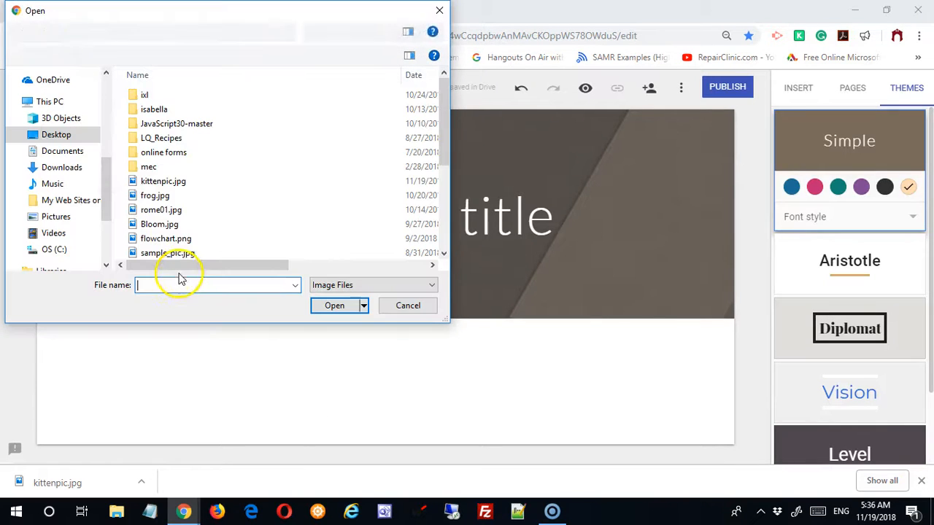
pyautogui.click(162, 183)
pyautogui.click(330, 307)
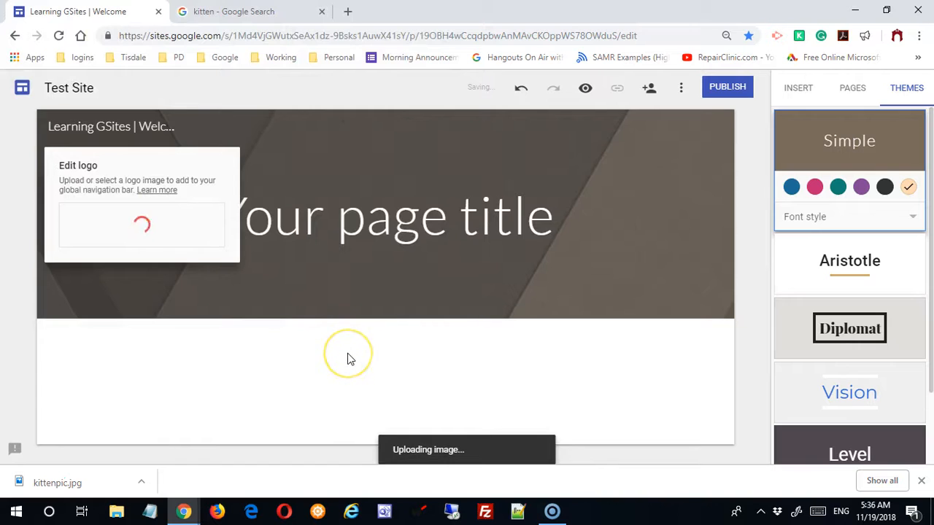
pyautogui.click(237, 359)
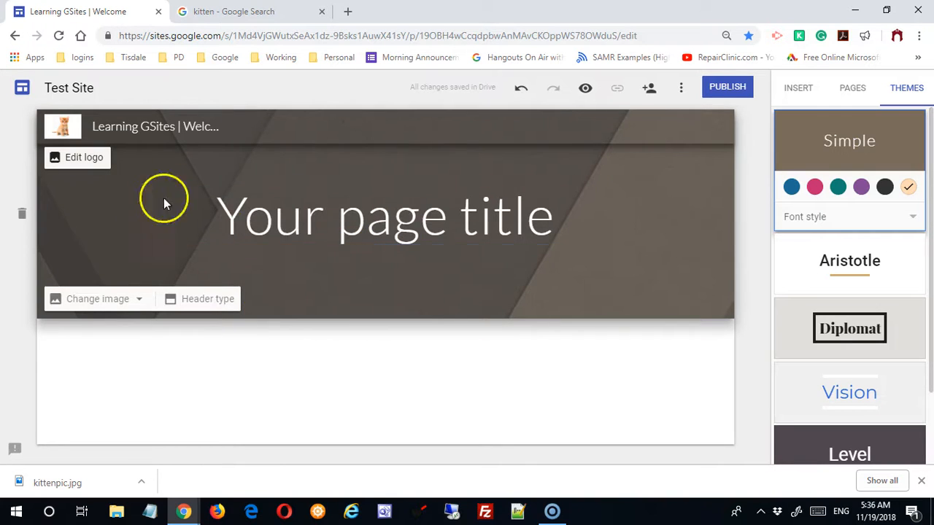
# - Replace the placeholder page title in the header with "Welcome"
pyautogui.click(225, 217)
pyautogui.moveTo(226, 217); pyautogui.dragTo(590, 250)
pyautogui.click(586, 251)
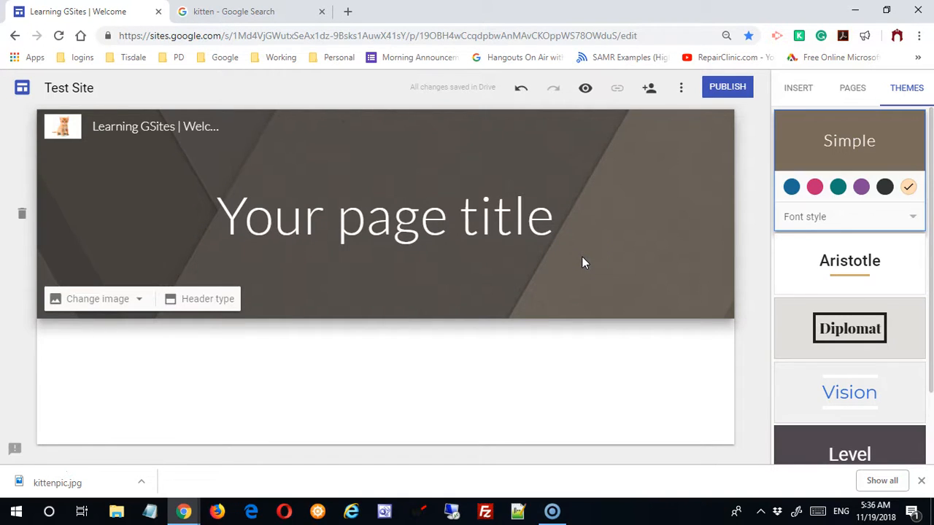
pyautogui.click(533, 220)
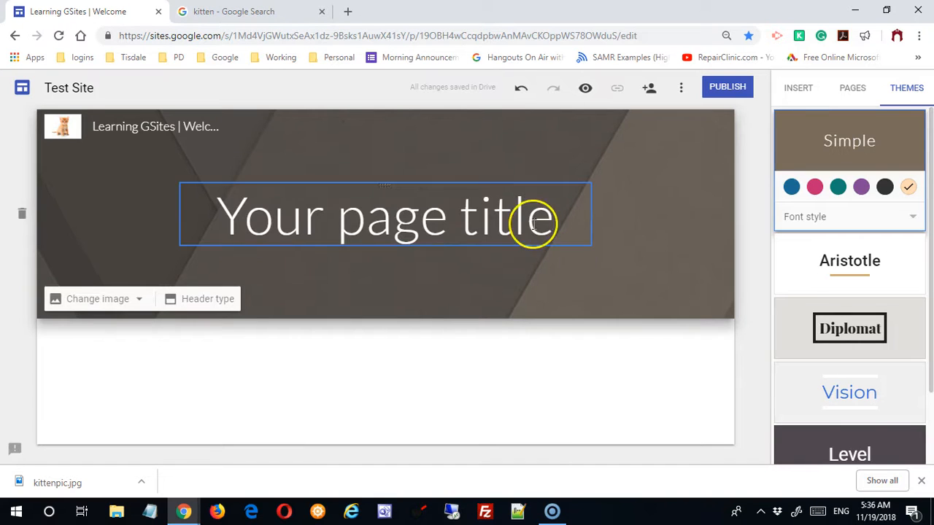
pyautogui.write('Welcome')
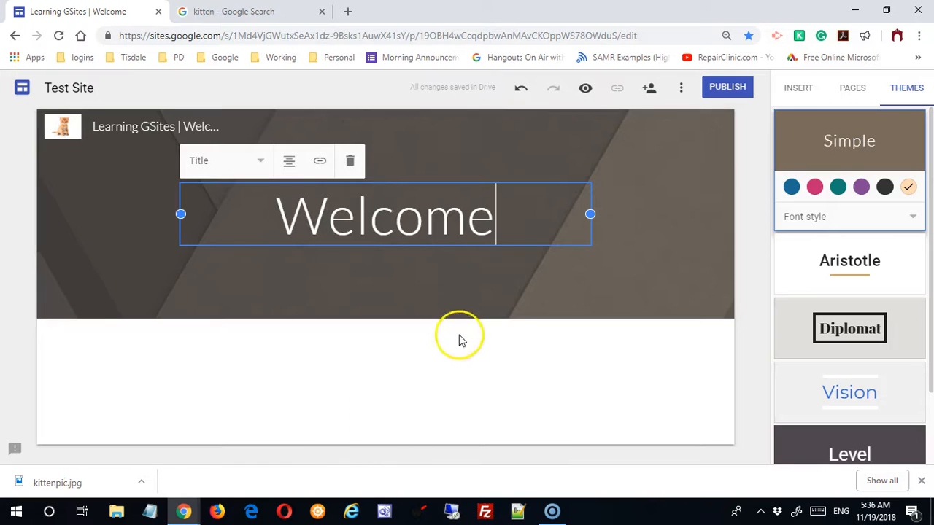
pyautogui.click(464, 288)
# - Select the "Welcome" title text and change its text style to Heading
pyautogui.click(391, 218)
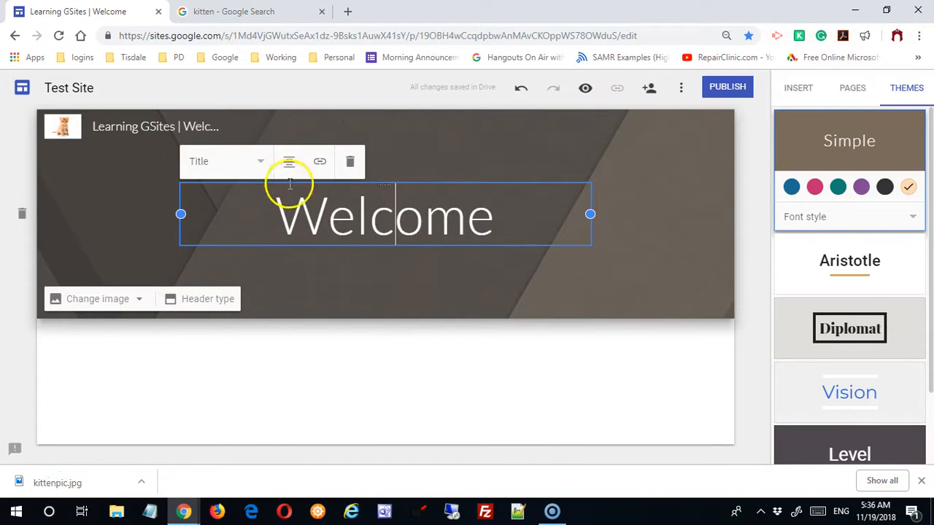
pyautogui.click(501, 214)
pyautogui.moveTo(500, 215); pyautogui.dragTo(185, 215)
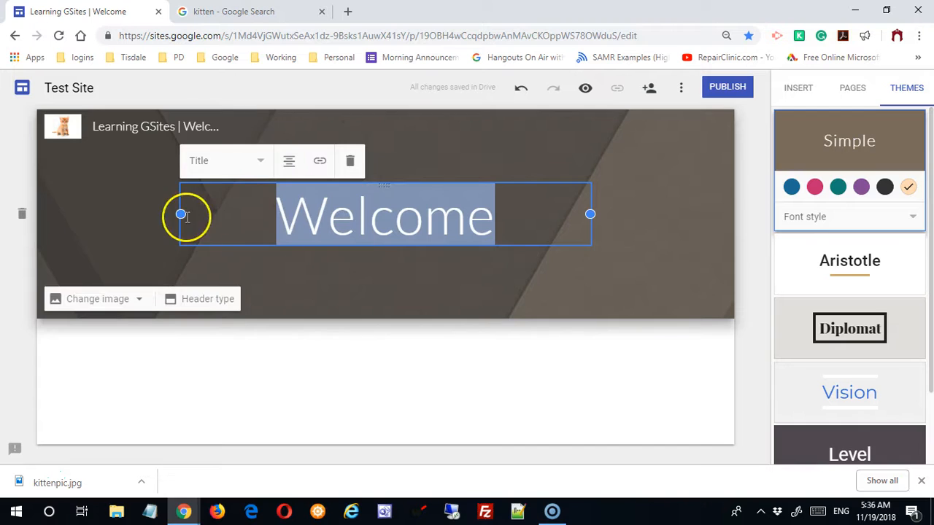
pyautogui.click(261, 162)
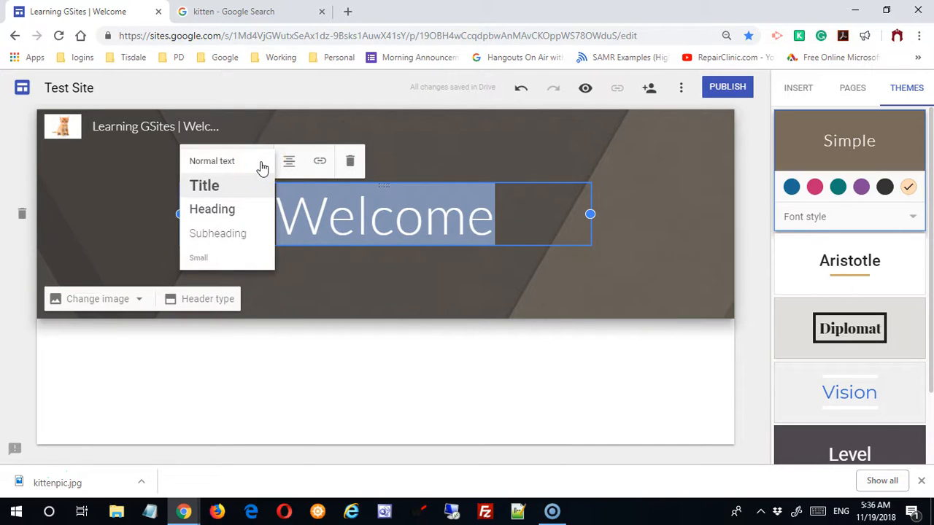
pyautogui.click(248, 191)
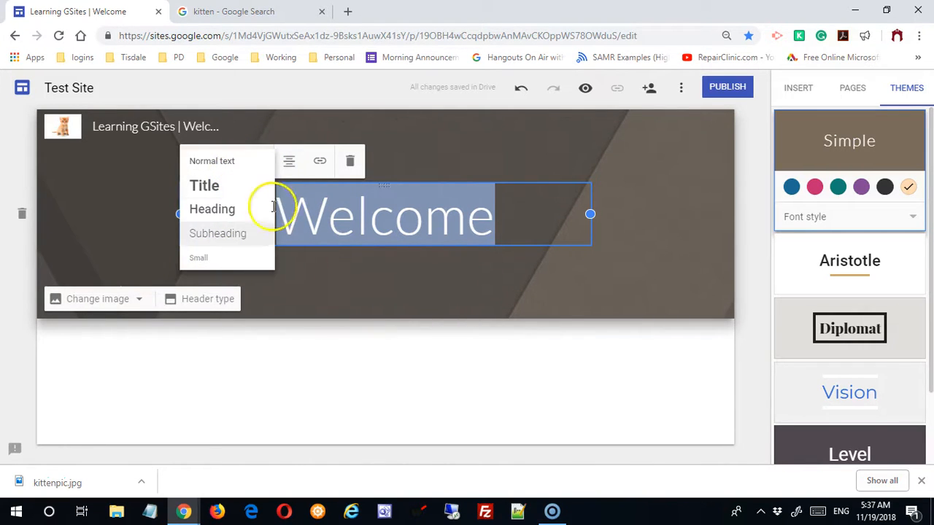
pyautogui.click(233, 211)
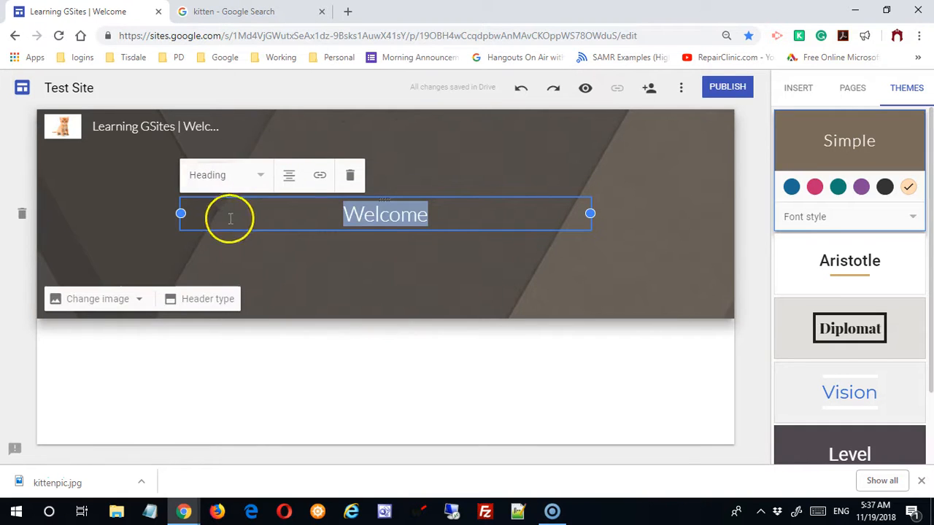
# - Change the text style of the selected "Welcome" header text to Title
pyautogui.click(261, 178)
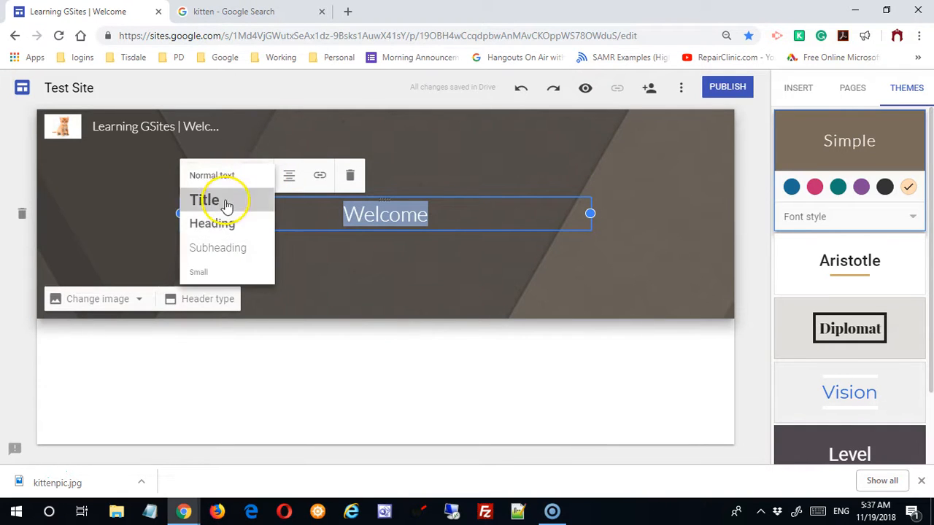
pyautogui.click(223, 201)
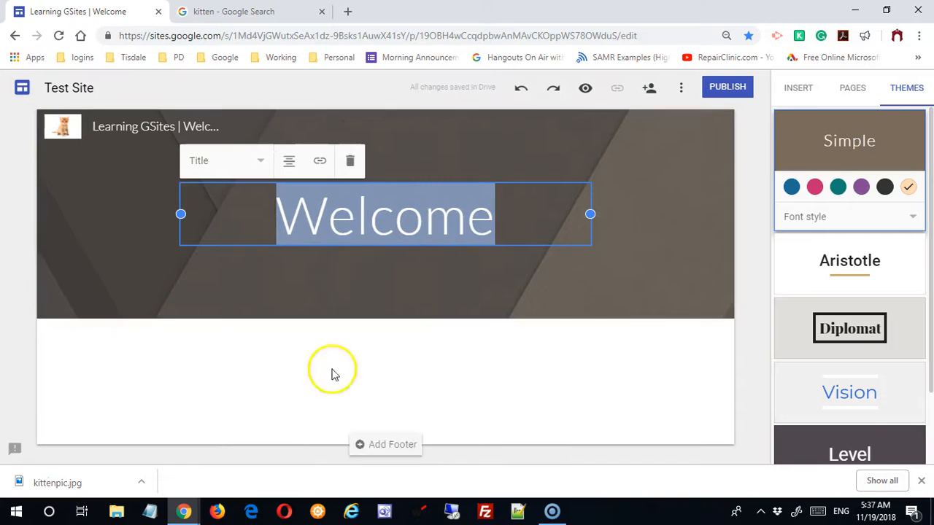
# - Try right and left alignment on the "Welcome" title, and return it to centre alignment
pyautogui.click(290, 163)
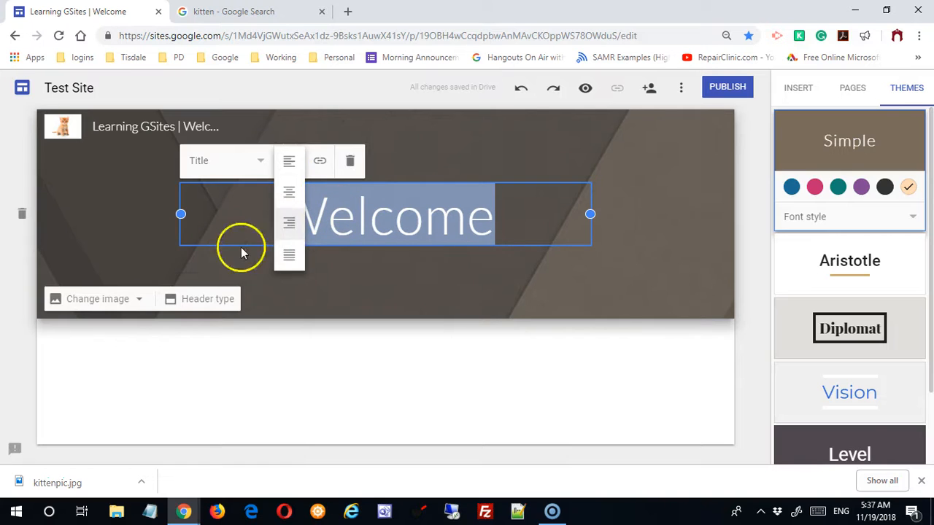
pyautogui.click(297, 228)
pyautogui.click(289, 164)
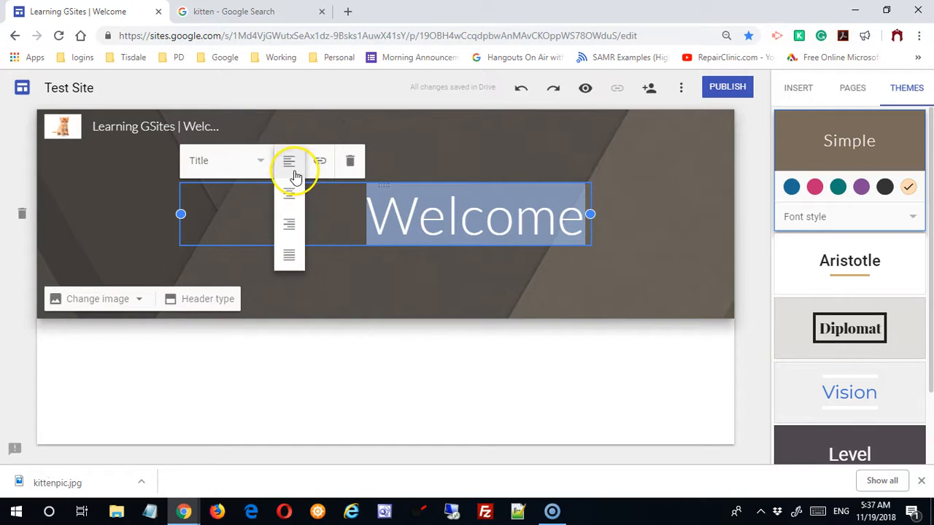
pyautogui.click(294, 172)
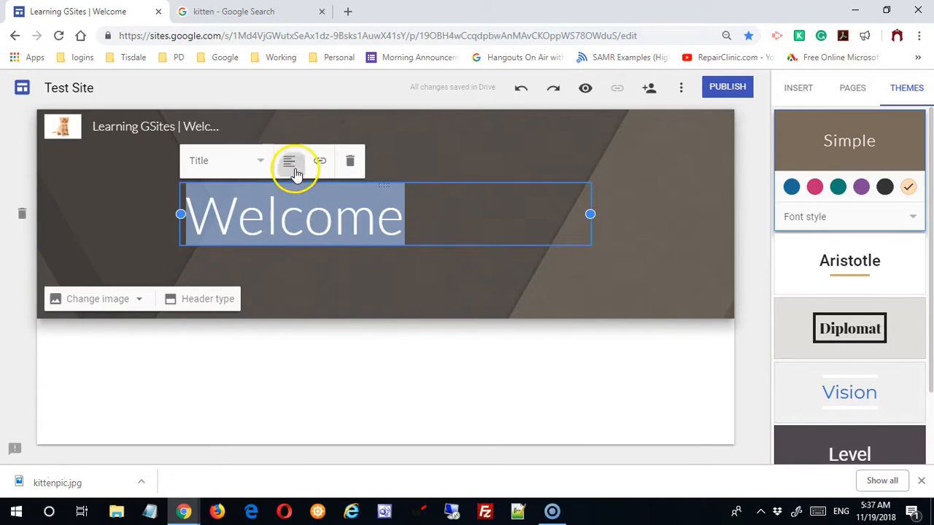
pyautogui.click(295, 172)
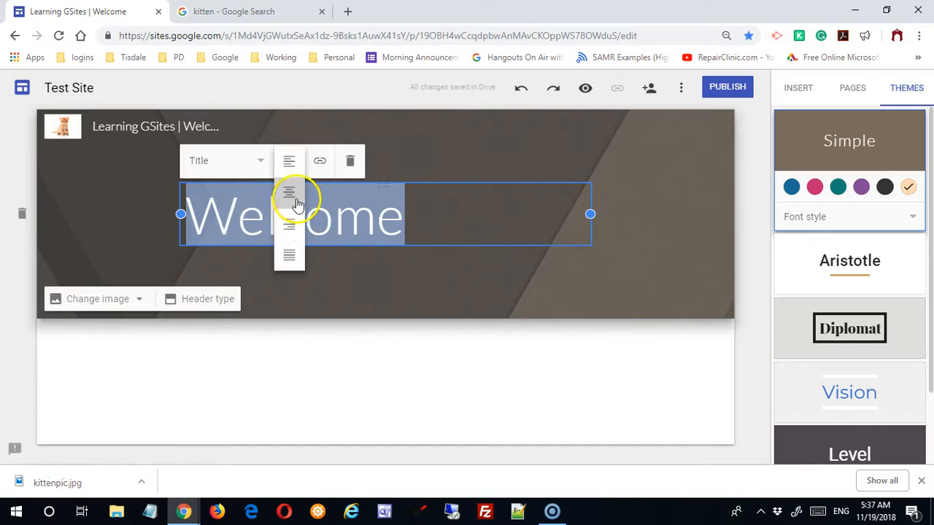
pyautogui.click(296, 200)
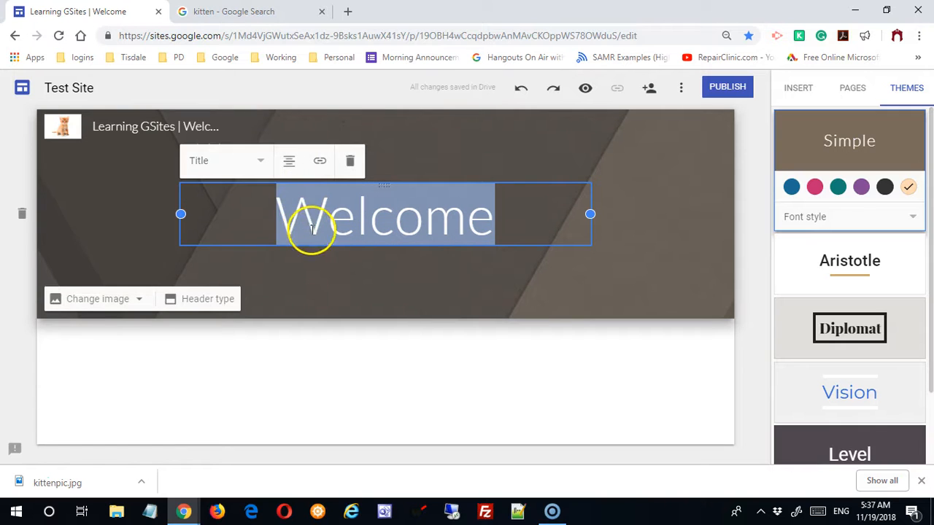
# - Start adding a link to the "Welcome" title and load google.com in the browser tab with the kitten search
pyautogui.click(318, 162)
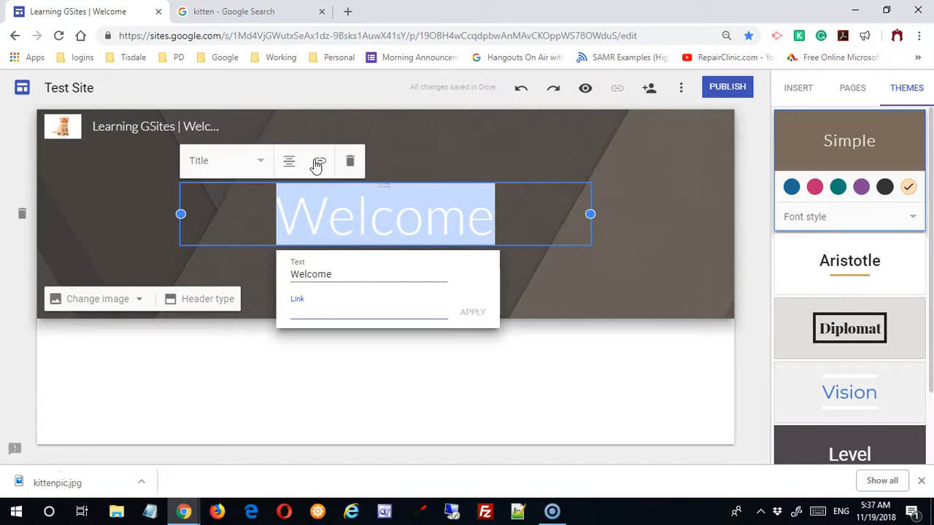
pyautogui.click(261, 11)
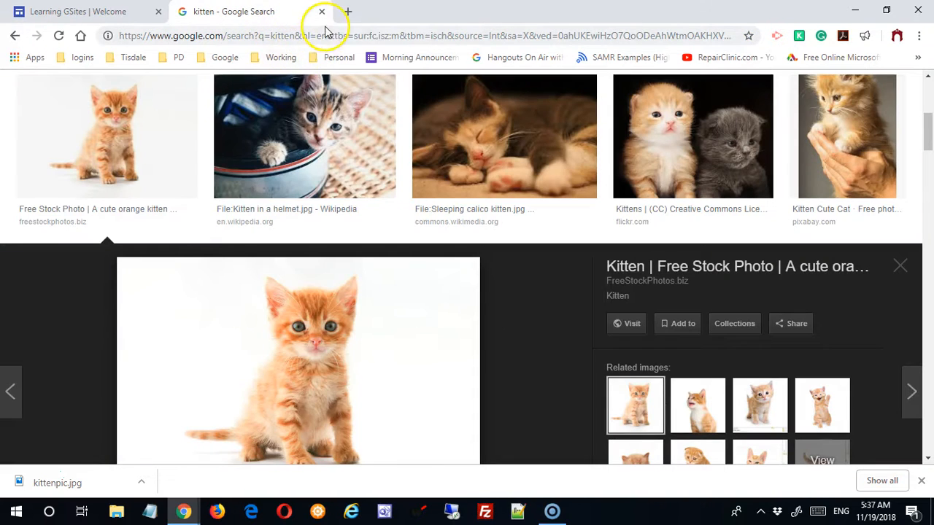
pyautogui.click(309, 36)
pyautogui.write('google.com')
pyautogui.press('Return')
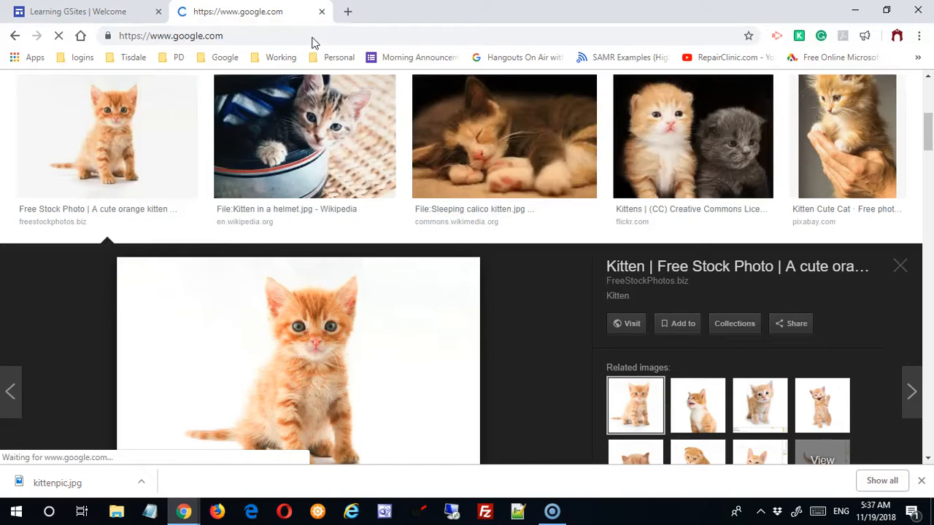
# - Copy the Google homepage address and apply it as the link of the "Welcome" title
pyautogui.click(275, 33)
pyautogui.rightClick(273, 33)
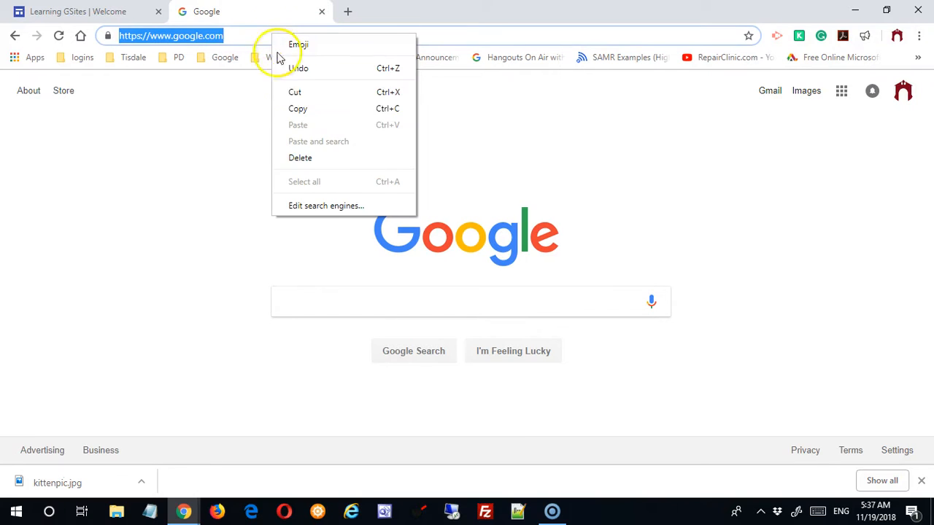
pyautogui.click(313, 109)
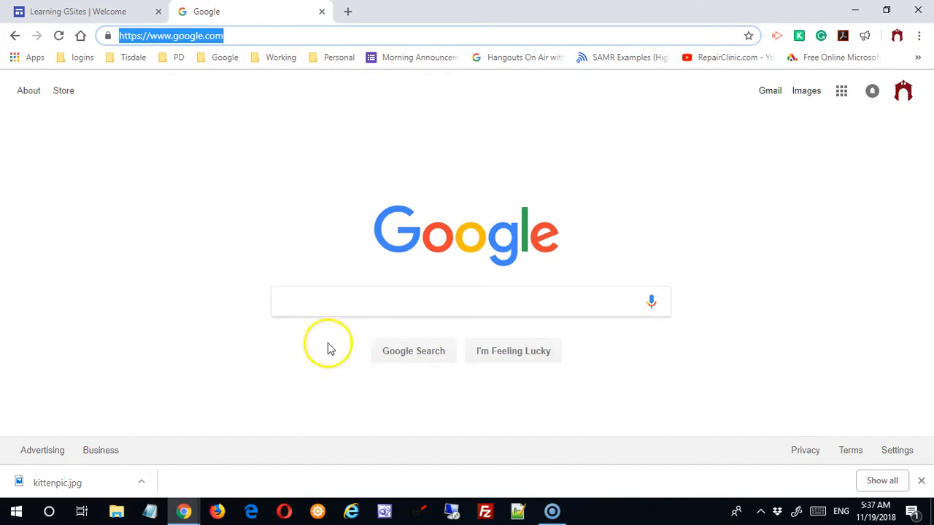
pyautogui.click(71, 11)
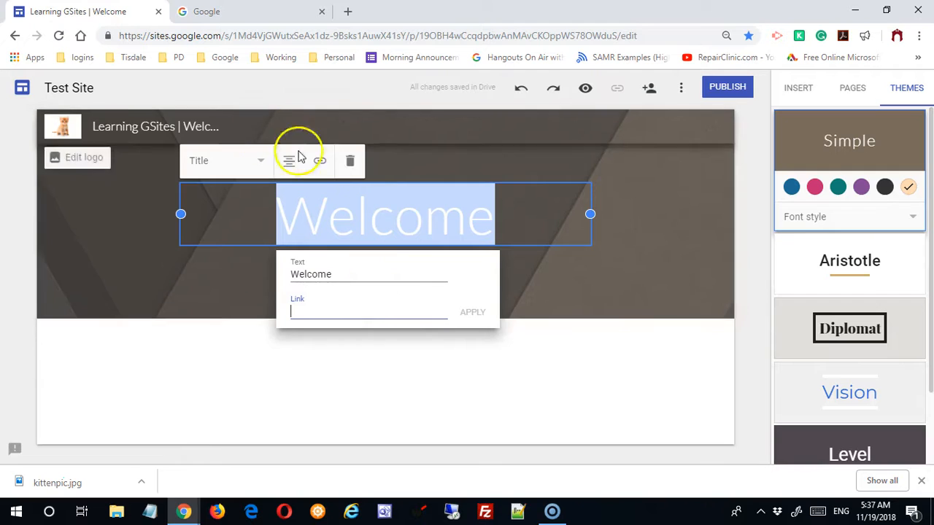
pyautogui.hotkey('ctrl', 'v')
pyautogui.click(473, 312)
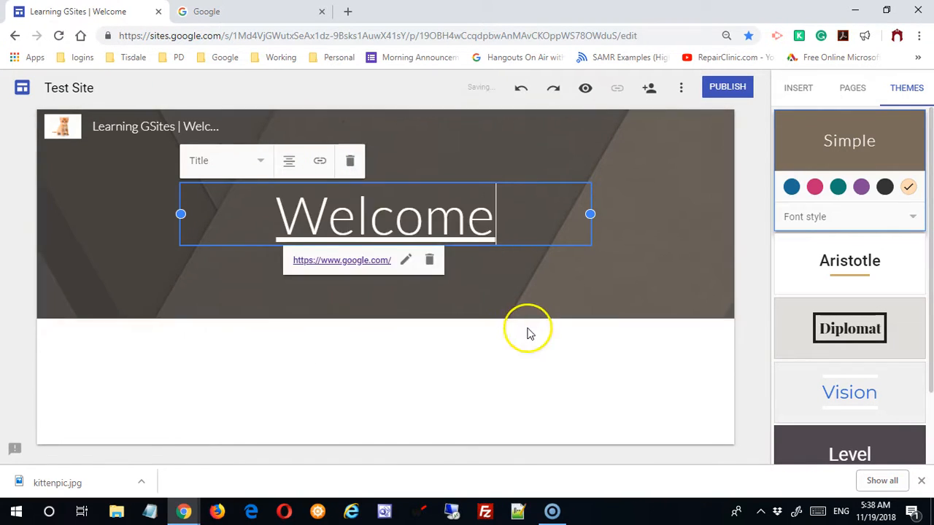
# - Follow the "Welcome" title's link to test it, and close both Google tabs
pyautogui.click(383, 220)
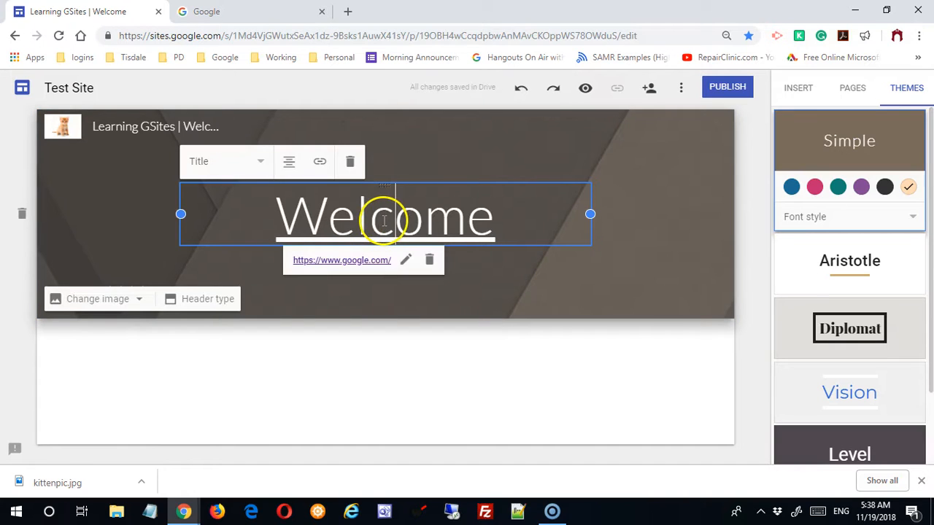
pyautogui.click(358, 263)
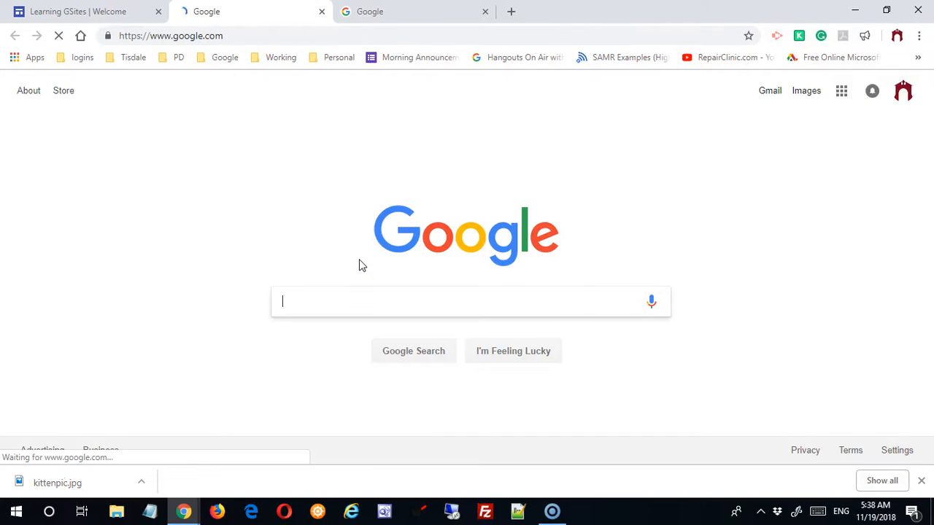
pyautogui.click(323, 16)
pyautogui.click(317, 15)
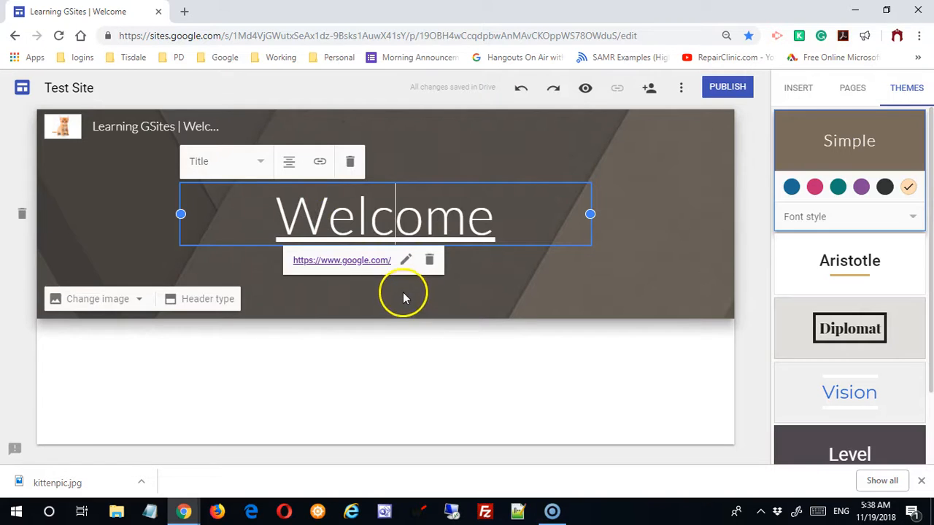
pyautogui.click(428, 262)
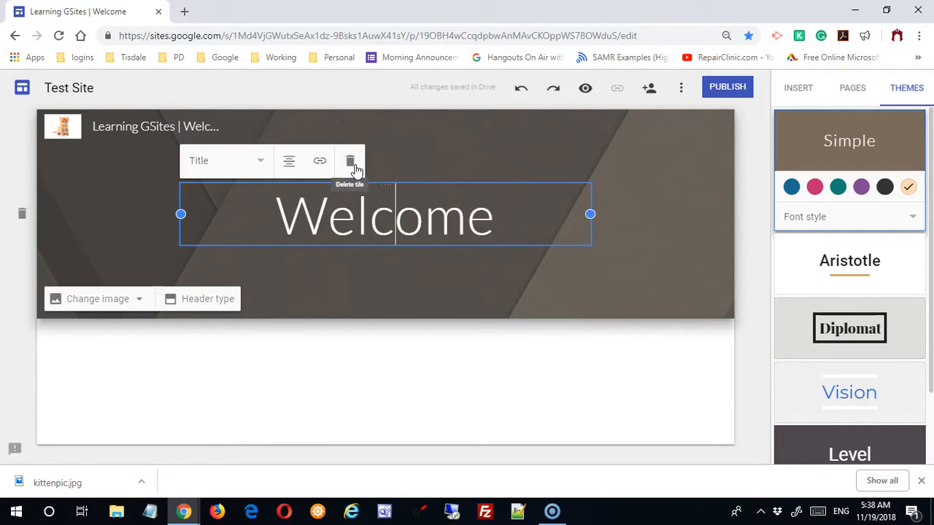
pyautogui.click(435, 283)
# - Widen the "Welcome" title box on both sides so it spans the header's full usable width
pyautogui.click(423, 232)
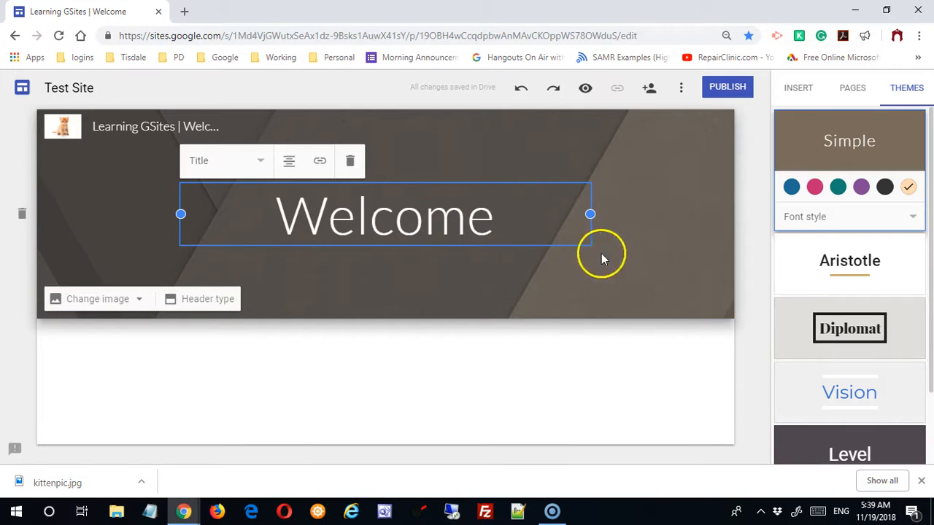
pyautogui.moveTo(590, 213); pyautogui.dragTo(621, 219)
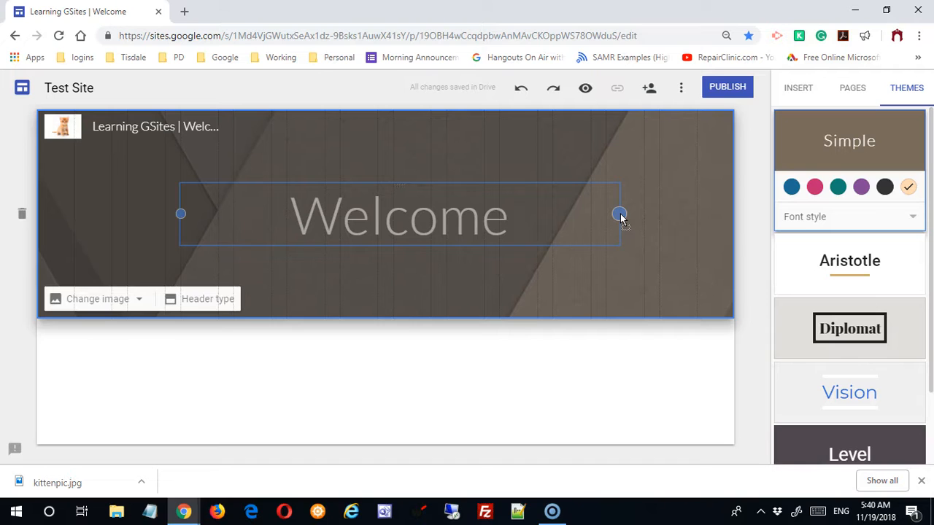
pyautogui.moveTo(621, 219); pyautogui.dragTo(697, 213)
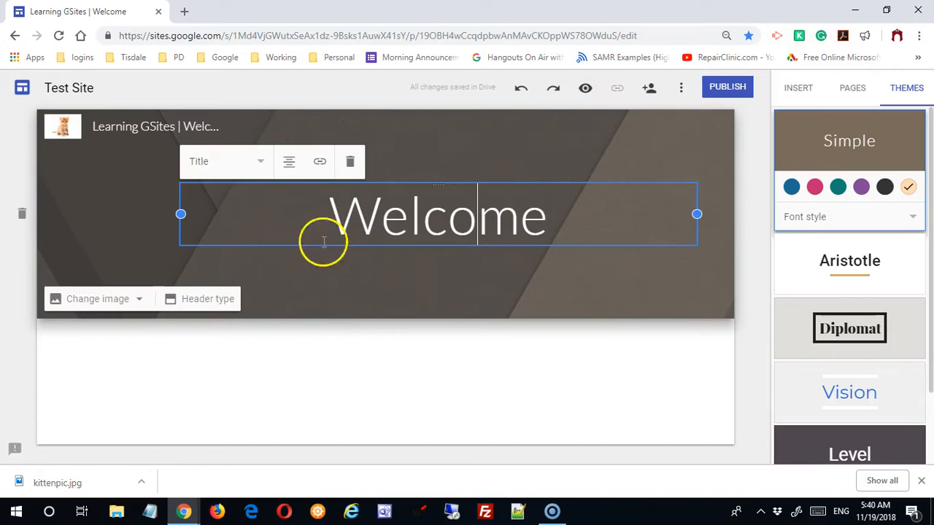
pyautogui.moveTo(181, 213); pyautogui.dragTo(73, 213)
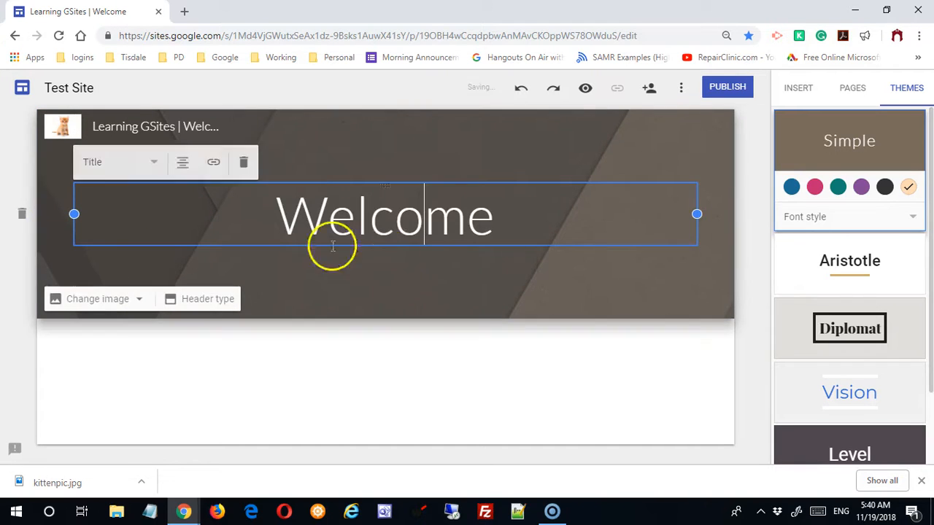
pyautogui.moveTo(698, 214); pyautogui.dragTo(755, 219)
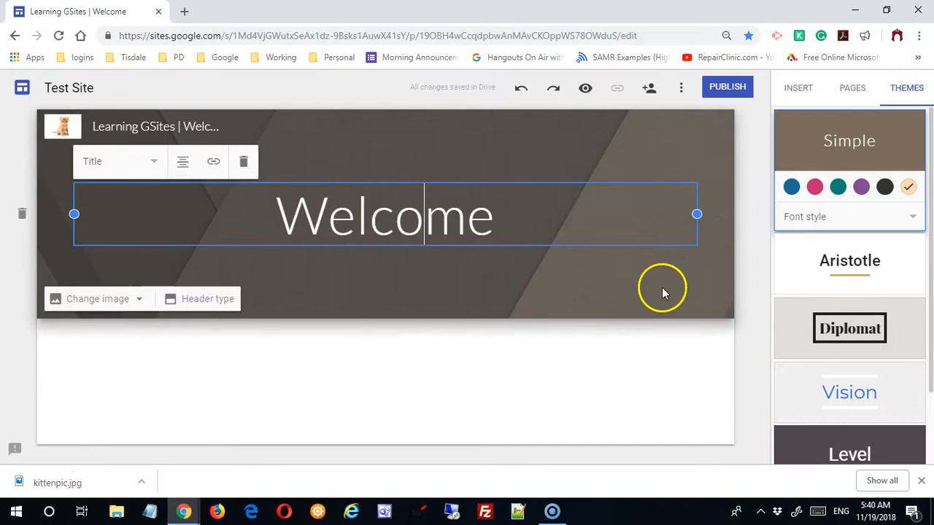
# - Narrow the title box to about the left half of the header and left-align its text
pyautogui.moveTo(697, 214); pyautogui.dragTo(394, 215)
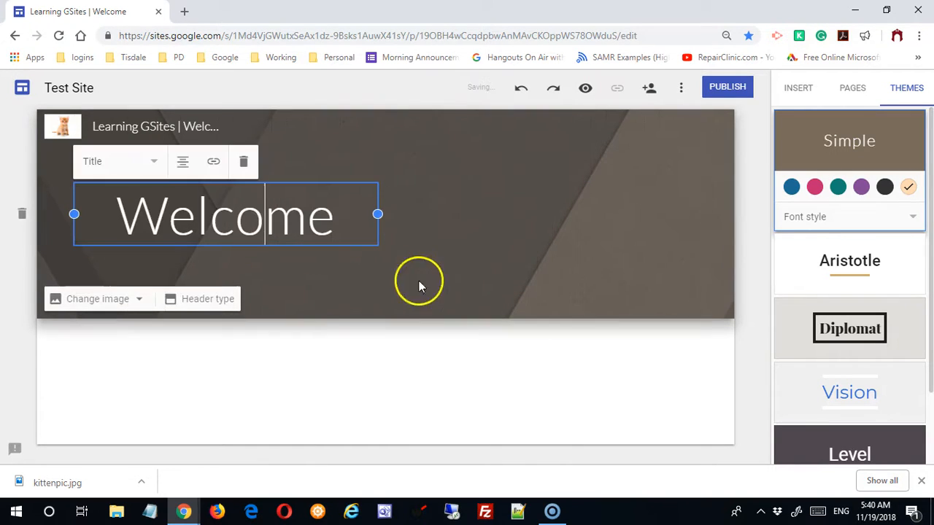
pyautogui.click(182, 161)
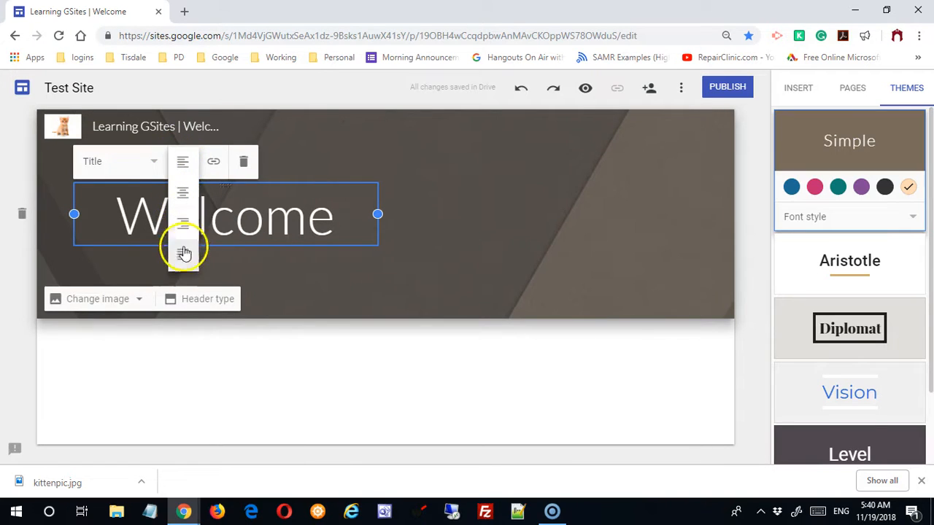
pyautogui.click(183, 159)
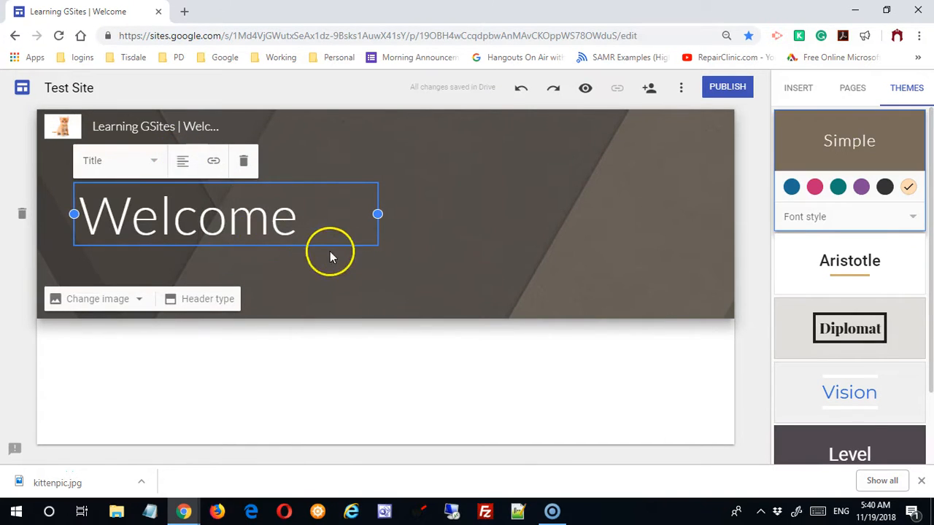
# - Extend the title to read "Welcome to My Site" and widen its box across the header so the text fits on one line
pyautogui.click(329, 220)
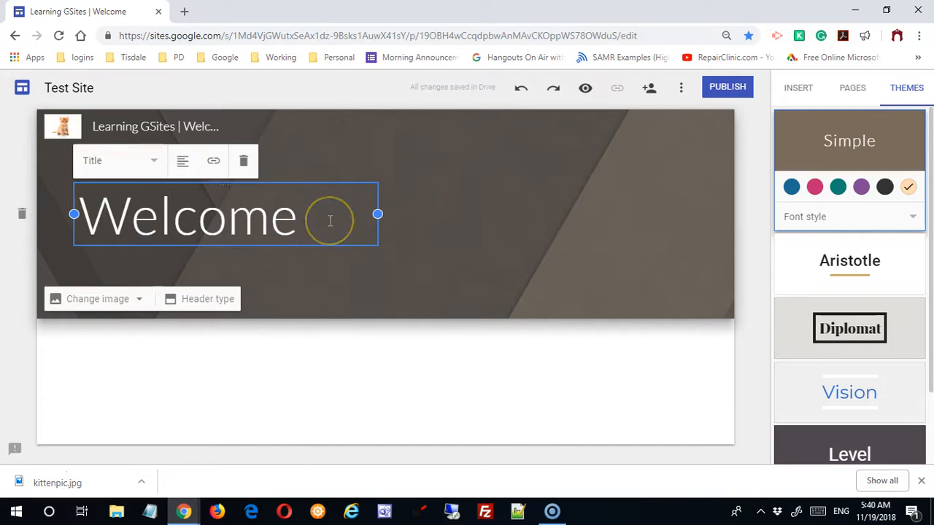
pyautogui.write('to My Site')
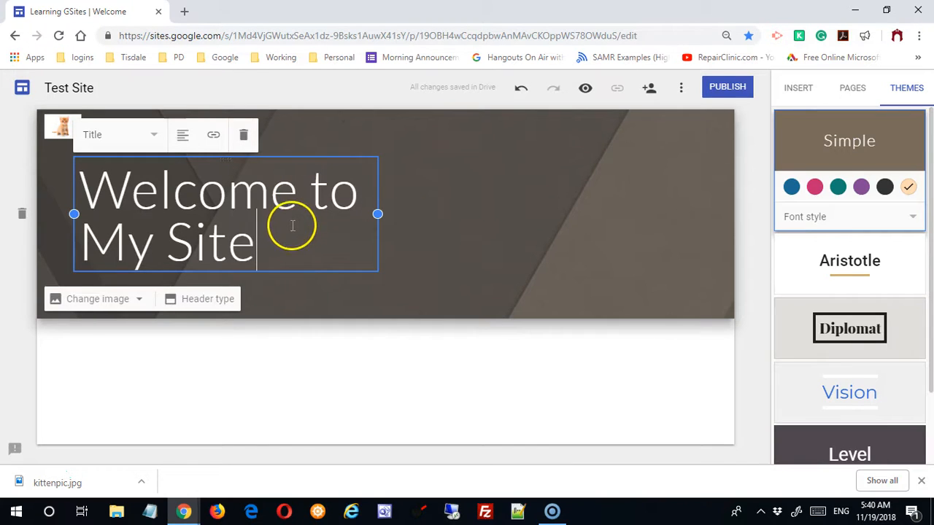
pyautogui.moveTo(377, 212); pyautogui.dragTo(908, 215)
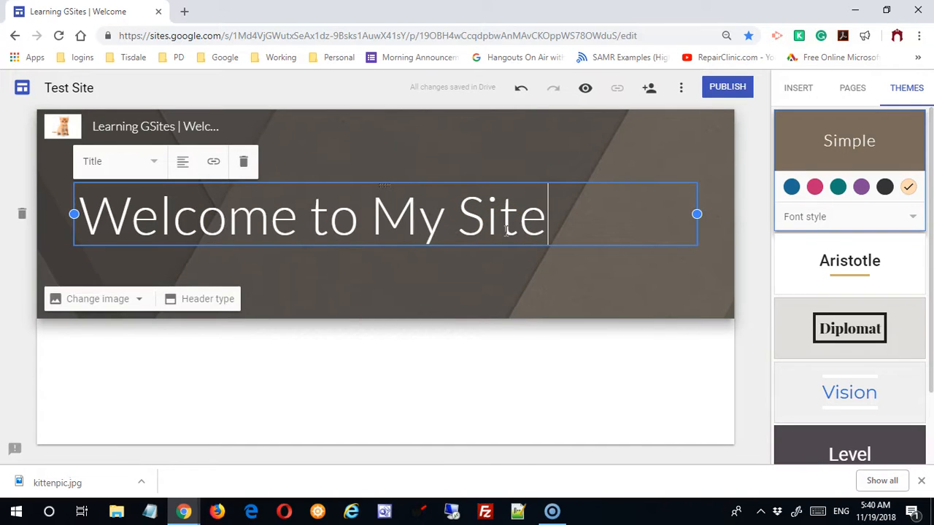
pyautogui.click(497, 276)
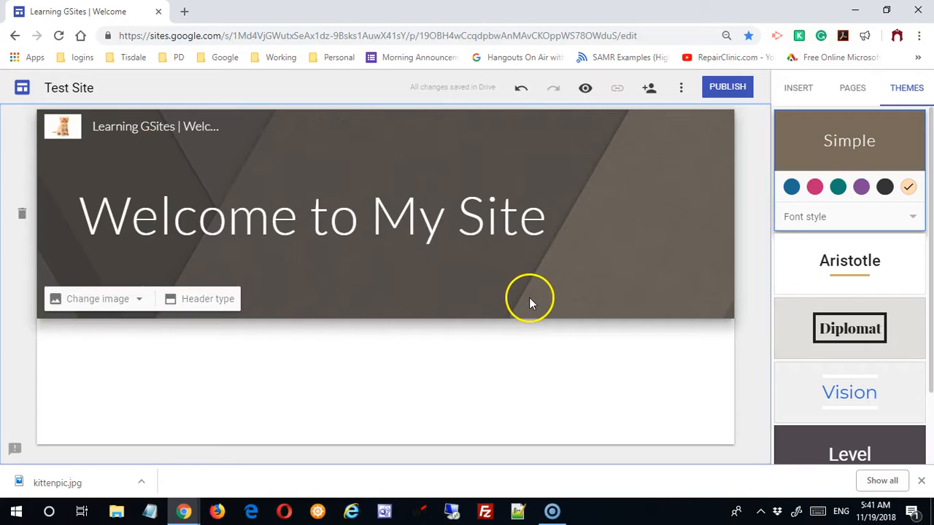
# - Replace the header image with the typewriter keys photo from the gallery and turn off the image's readability adjustment
pyautogui.click(139, 307)
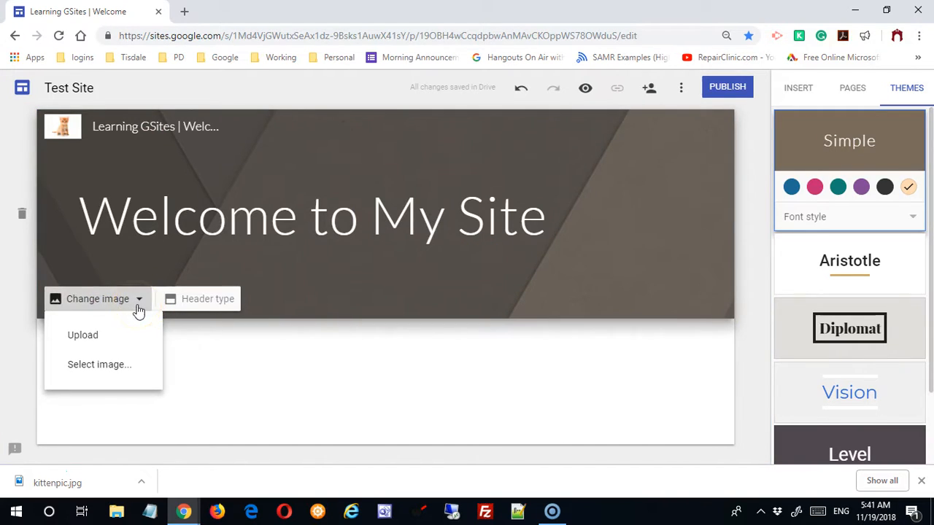
pyautogui.click(141, 385)
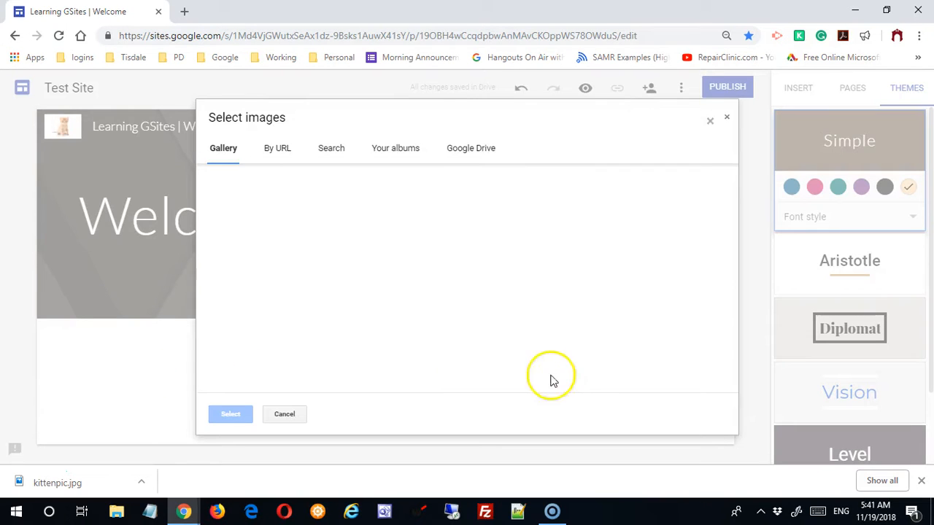
pyautogui.scroll(-2, 562, 283)
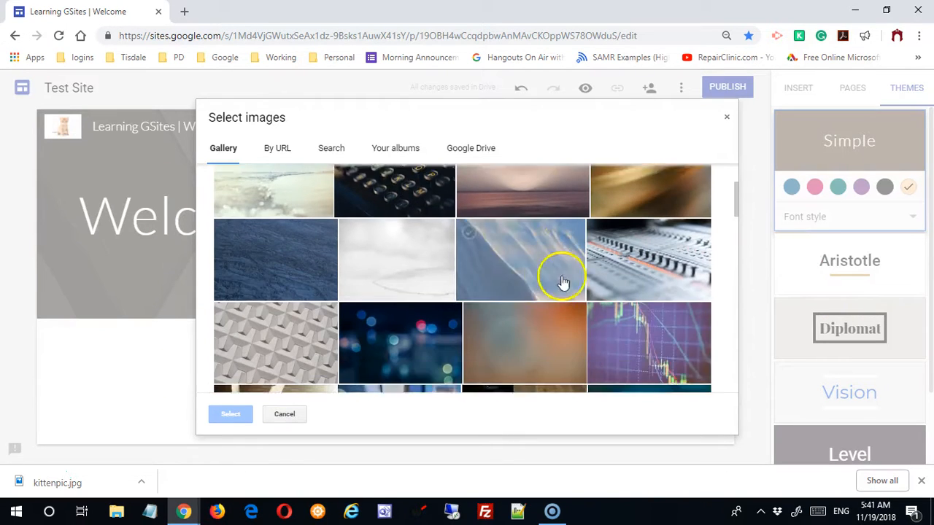
pyautogui.click(407, 177)
pyautogui.click(232, 413)
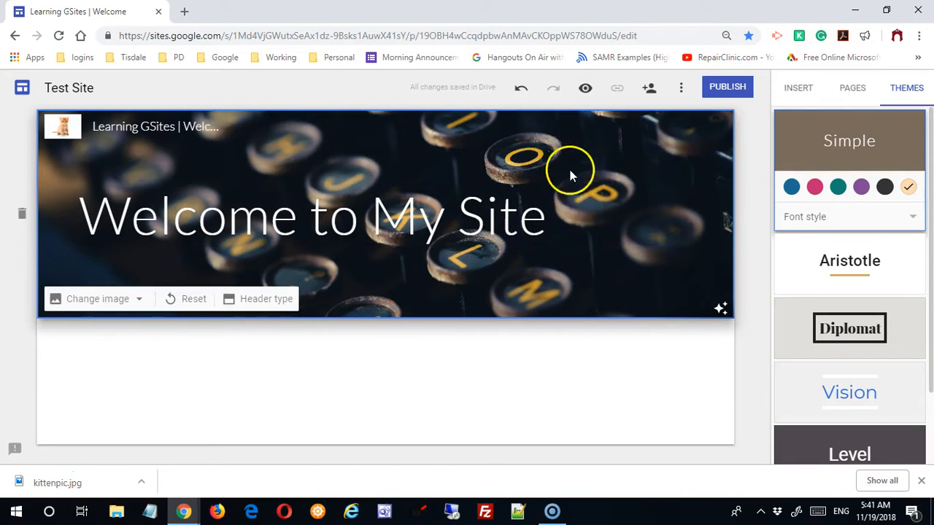
pyautogui.click(720, 308)
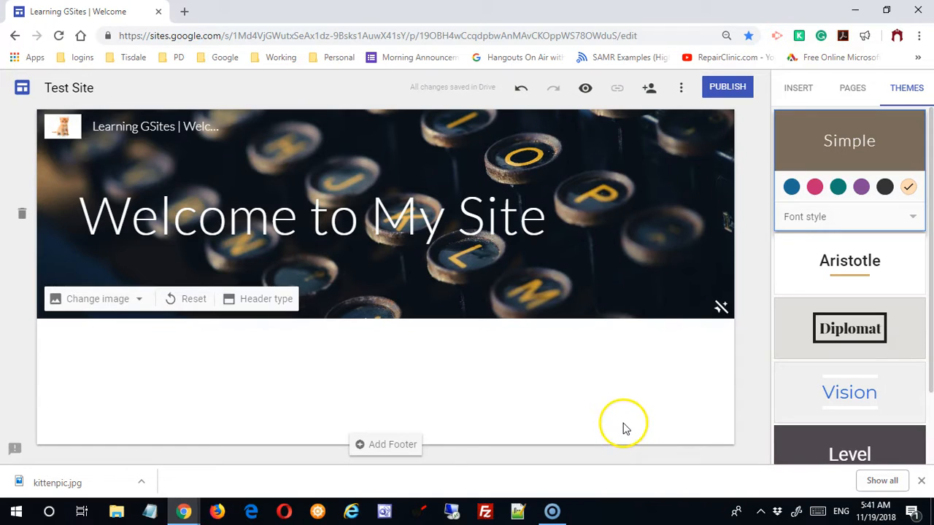
# - Toggle the header image's readability adjustment again and reset the header to the theme's default image
pyautogui.click(719, 308)
pyautogui.moveTo(424, 281)
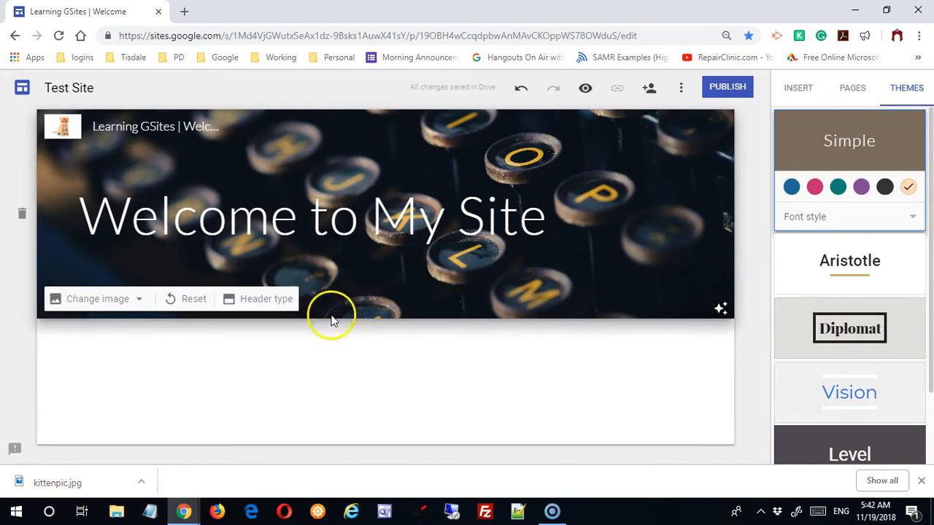
pyautogui.click(188, 303)
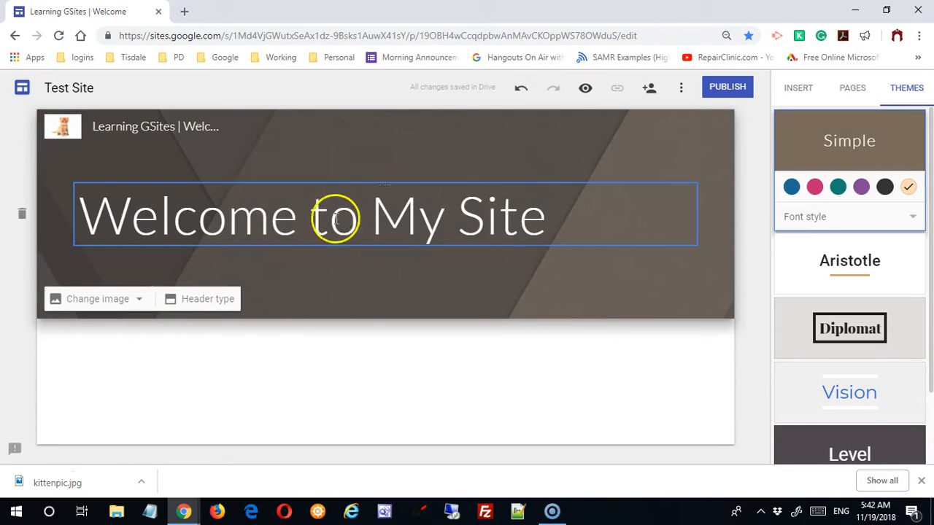
pyautogui.click(135, 302)
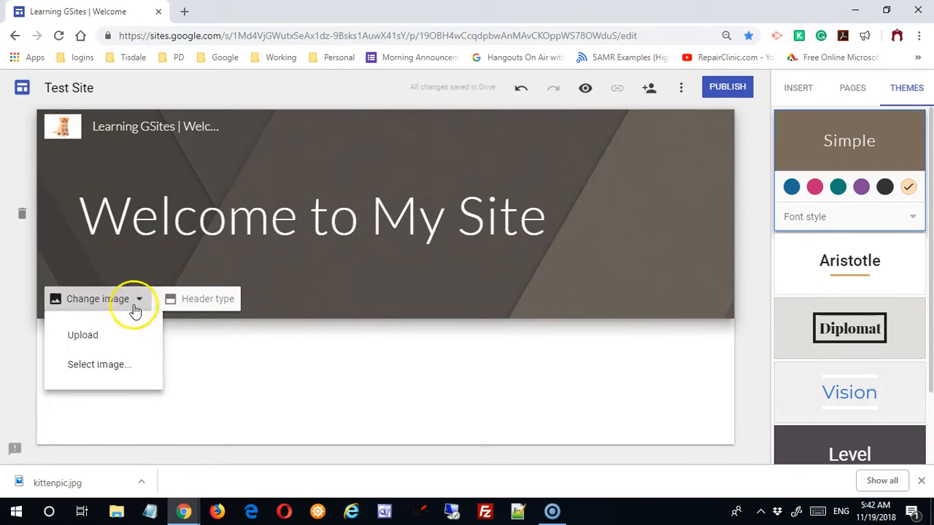
pyautogui.click(109, 335)
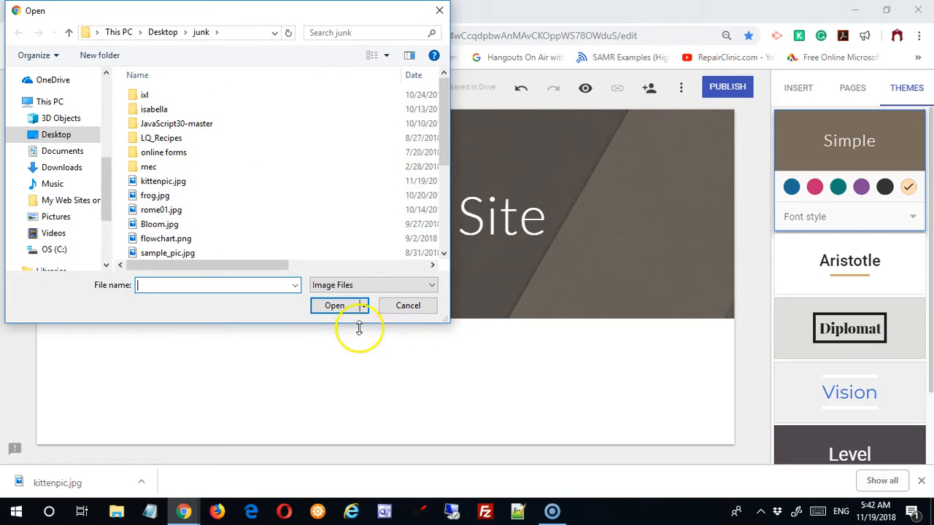
pyautogui.click(405, 307)
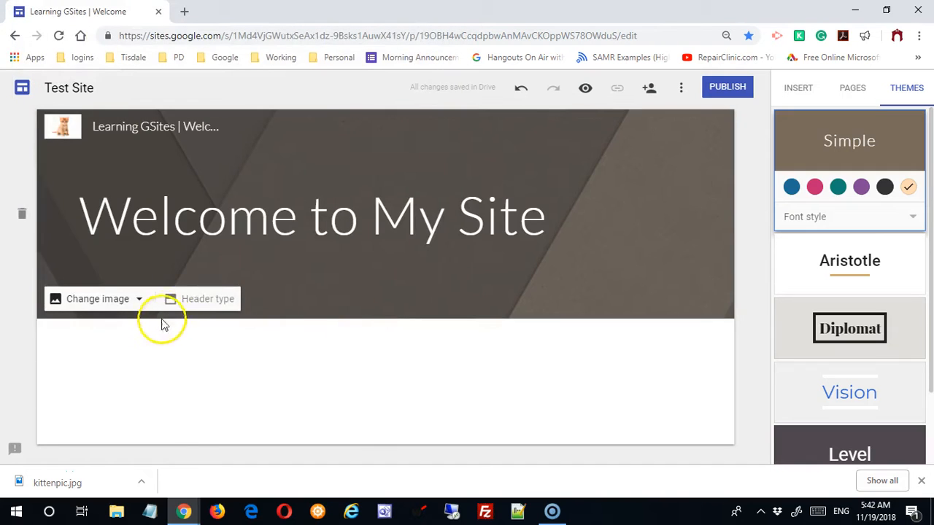
# - Try the Cover and Large banner header types on the page header, and return it to Banner
pyautogui.click(189, 302)
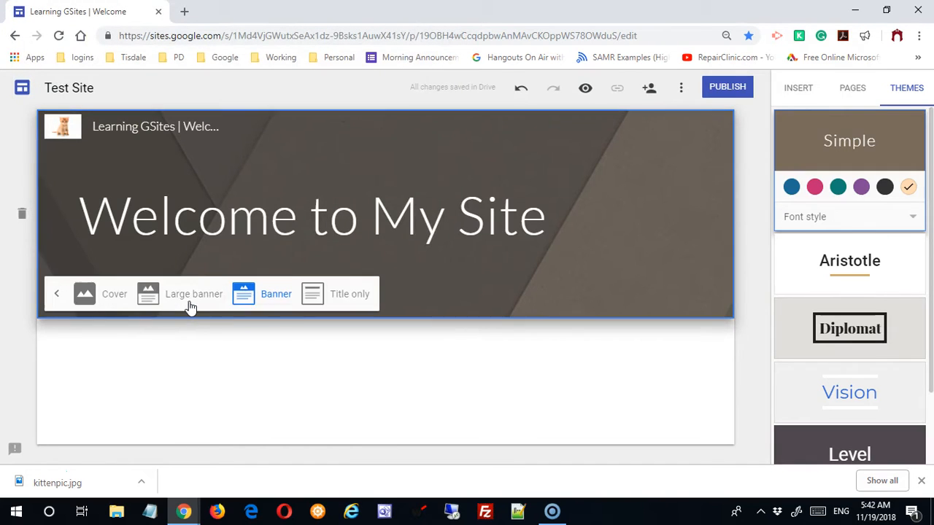
pyautogui.click(103, 299)
pyautogui.scroll(-2, 575, 280)
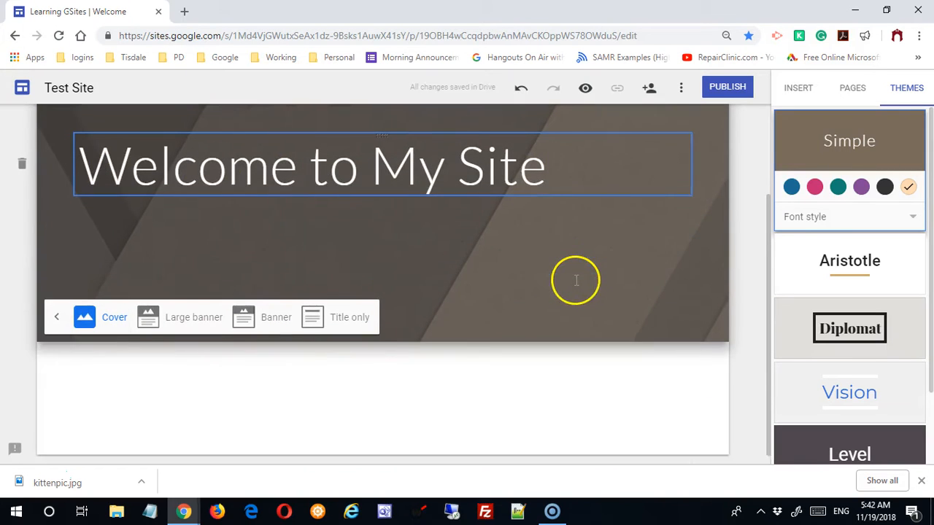
pyautogui.scroll(2, 575, 279)
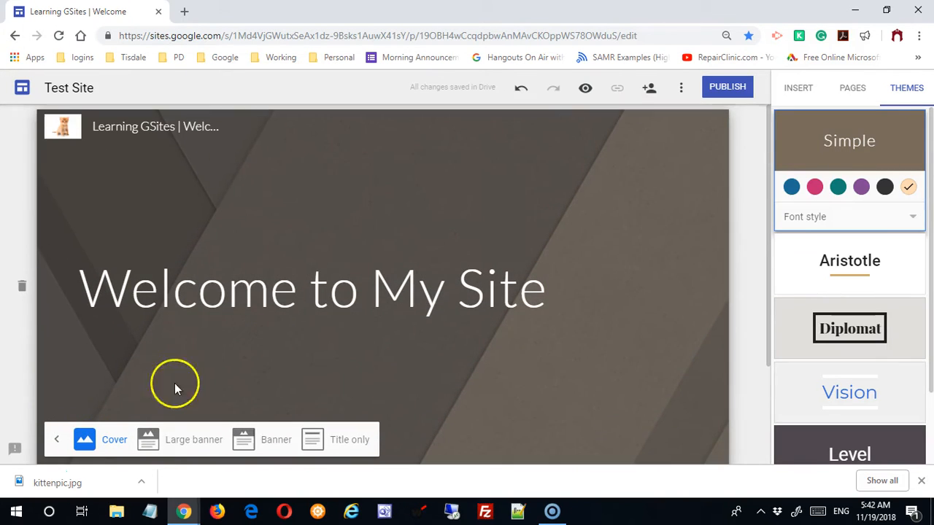
pyautogui.click(185, 451)
pyautogui.click(255, 407)
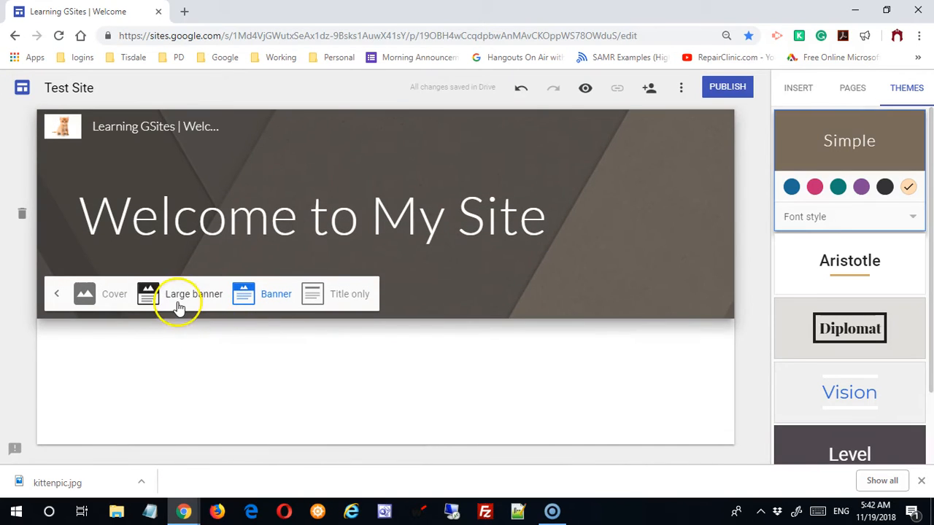
# - Try the Title only header type and switch the page header back to Banner
pyautogui.click(313, 293)
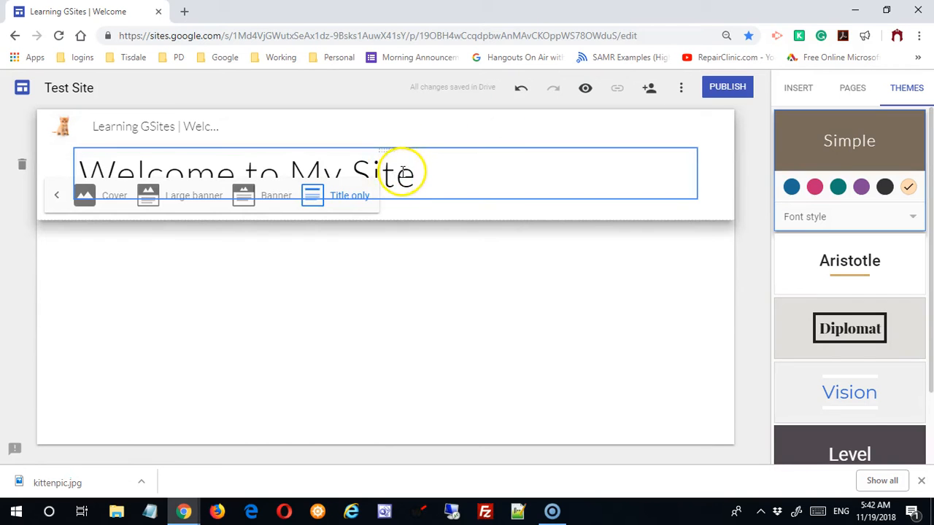
pyautogui.click(255, 195)
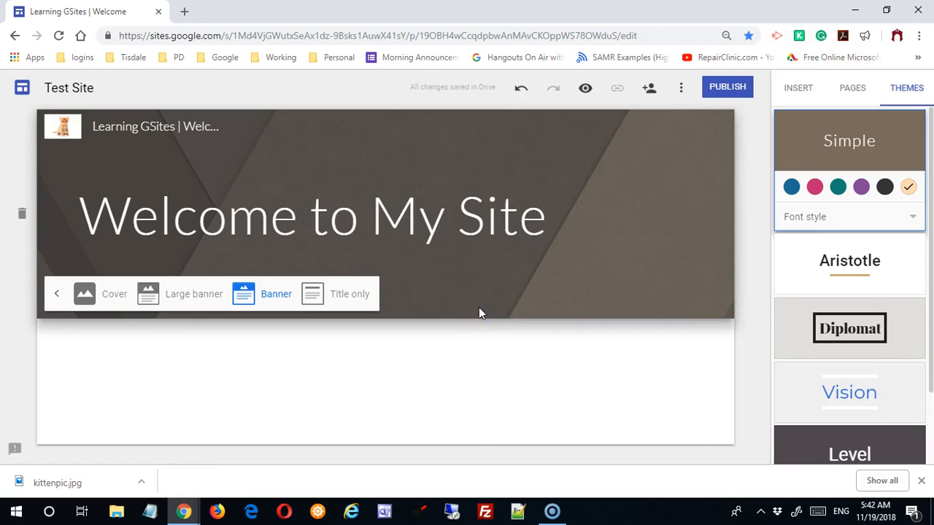
pyautogui.click(497, 341)
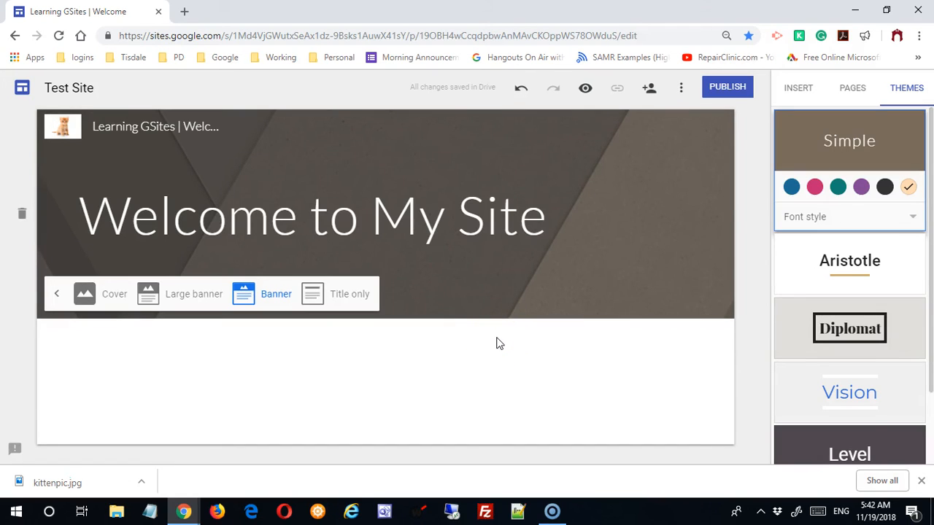
# - Show the content elements and layouts that can be inserted into the page
pyautogui.click(796, 89)
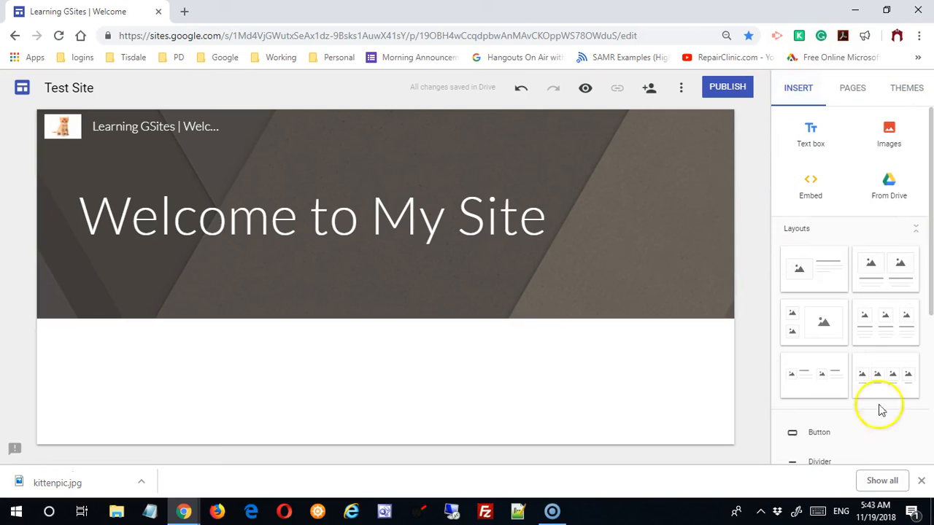